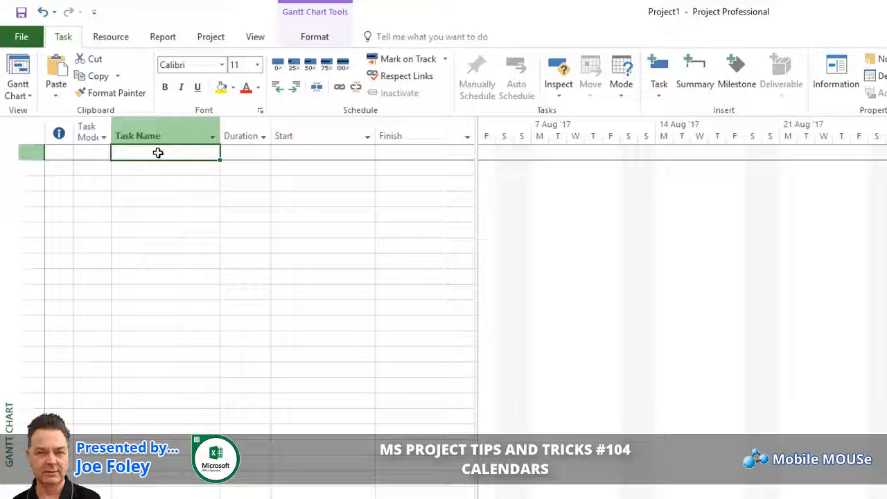
# Add a task named Task1 with a 5-day duration and move its Gantt bar to start on Mon 7/08/17.
pyautogui.write('Task1')
pyautogui.press('Tab')
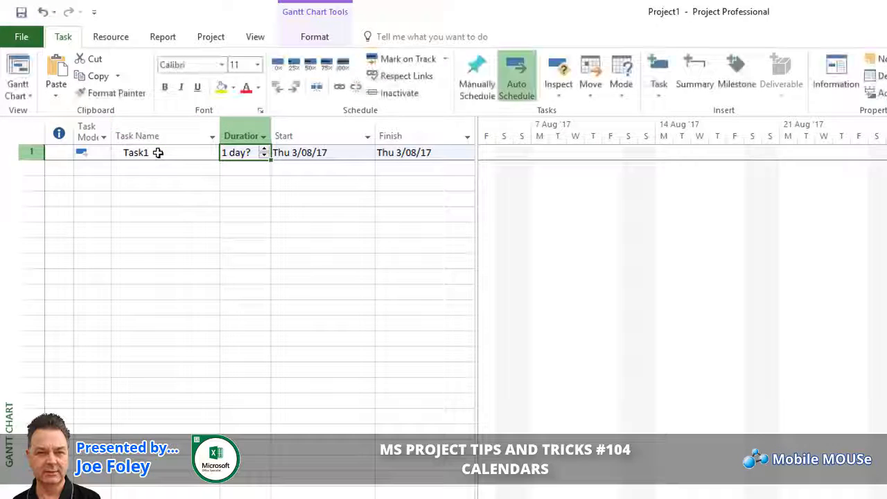
pyautogui.write('5')
pyautogui.press('Return')
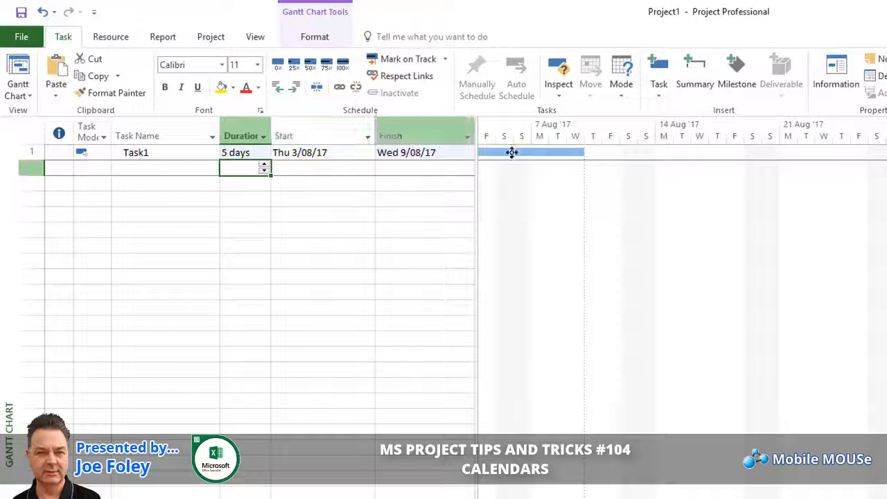
pyautogui.moveTo(527, 152); pyautogui.dragTo(583, 153)
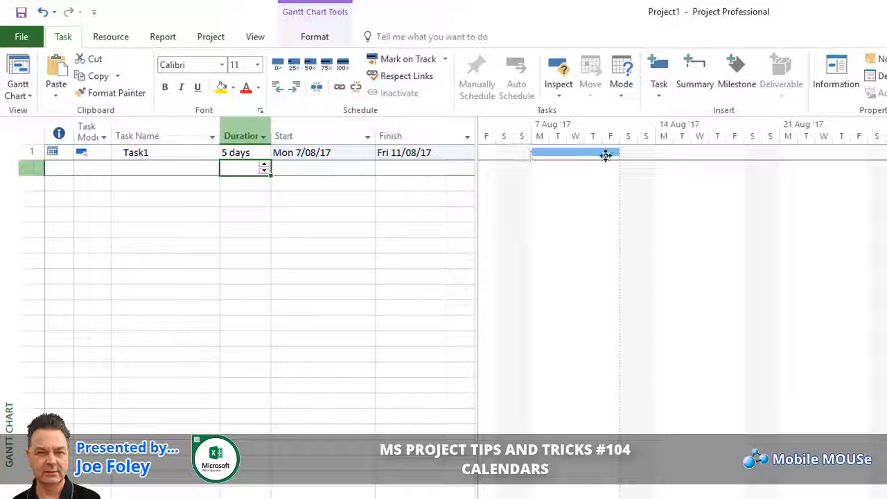
# Open the working-time settings and review the available base calendars, keeping Standard (Project Calendar) selected.
pyautogui.click(210, 38)
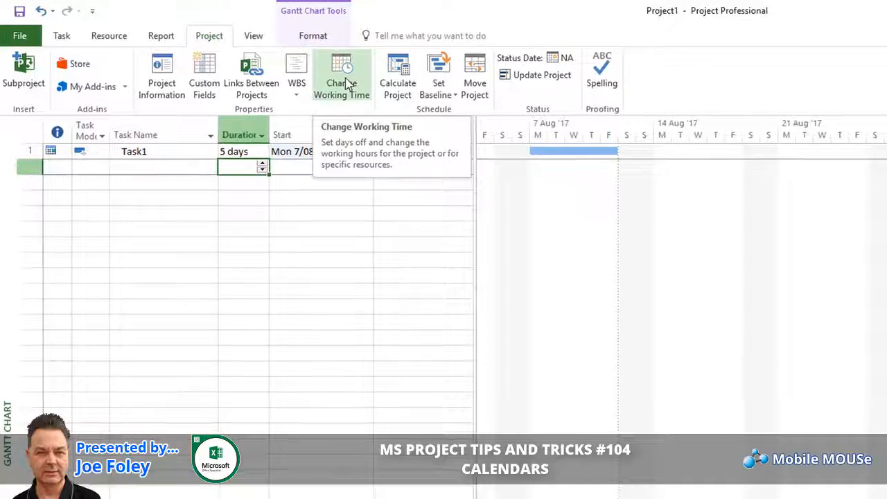
pyautogui.click(347, 84)
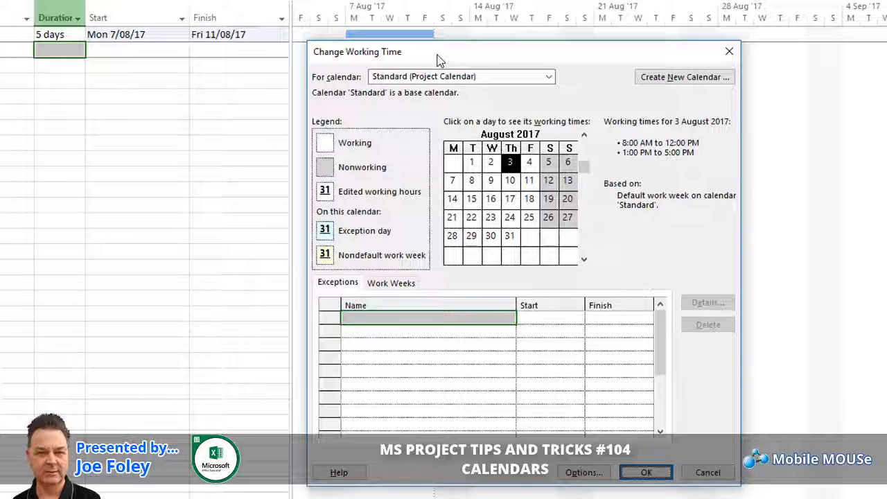
pyautogui.click(466, 75)
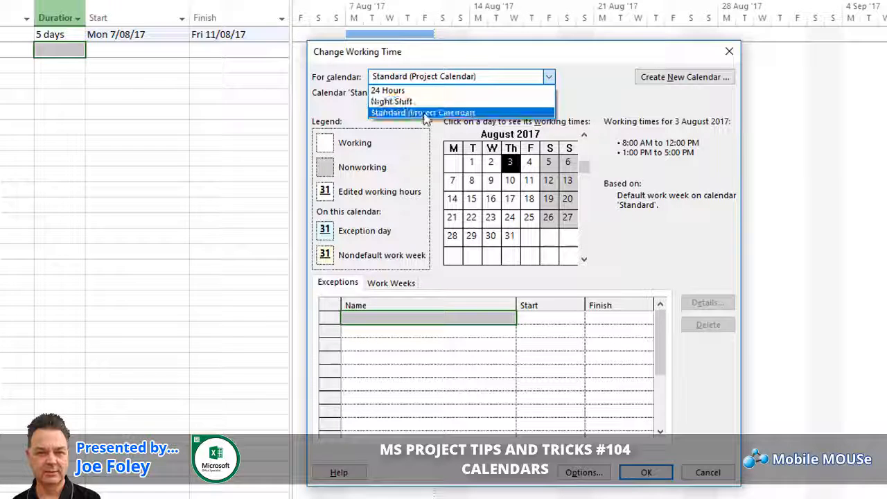
pyautogui.click(424, 113)
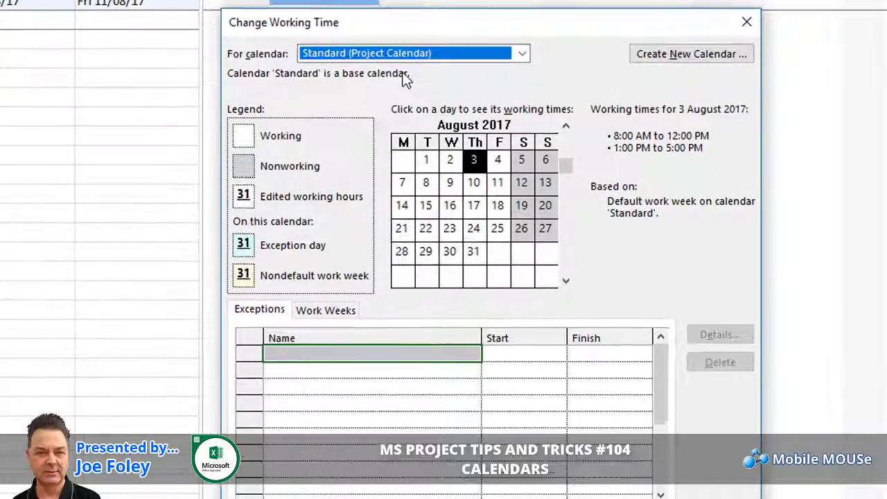
# Examine the Standard calendar's working times for individual days from 7 to 13 August 2017, plus its exceptions and work weeks.
pyautogui.click(404, 183)
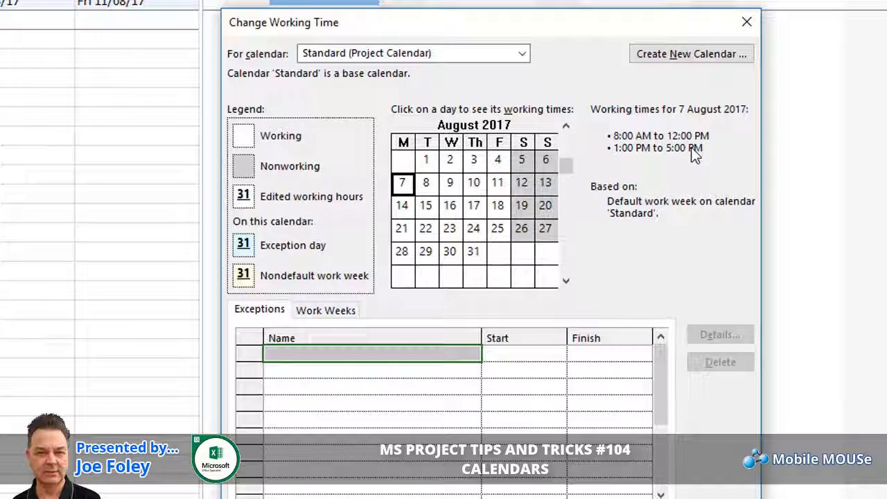
pyautogui.click(427, 184)
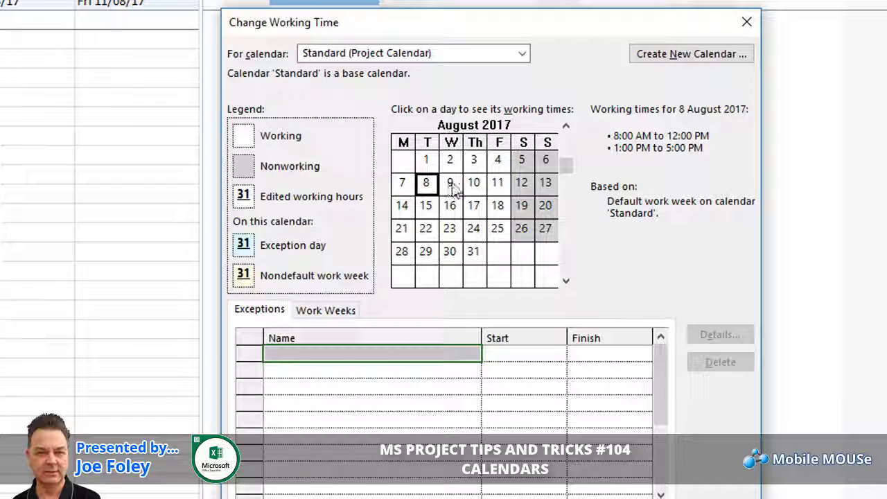
pyautogui.click(450, 184)
pyautogui.click(474, 185)
pyautogui.click(497, 184)
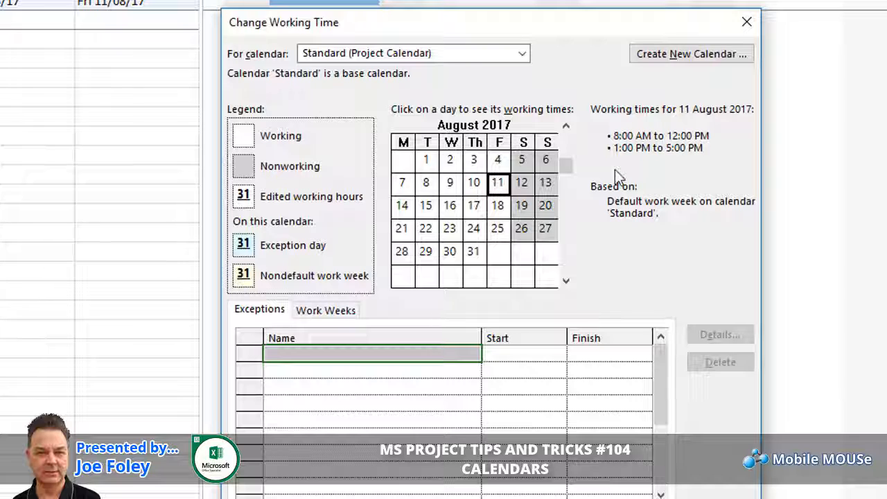
pyautogui.click(523, 184)
pyautogui.click(545, 183)
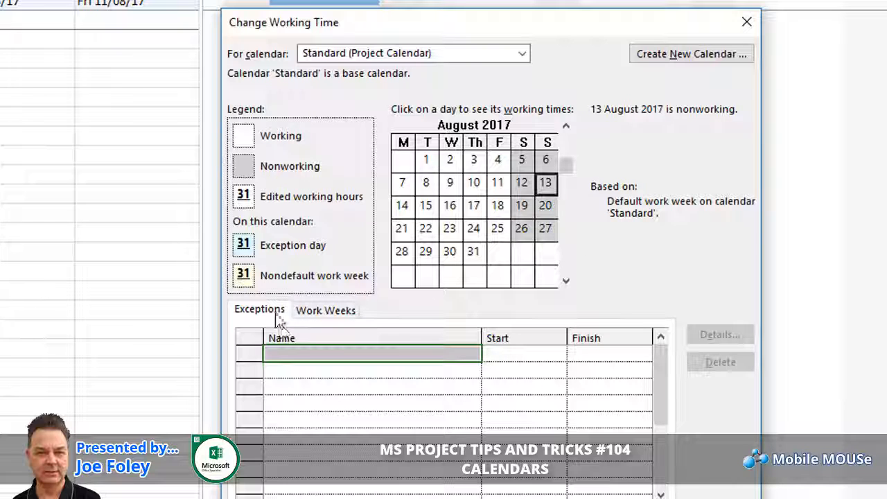
pyautogui.click(294, 353)
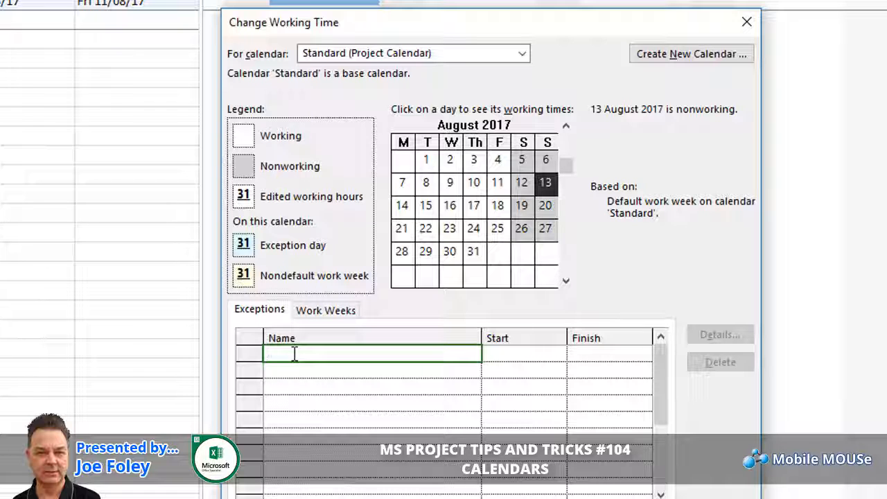
pyautogui.click(340, 313)
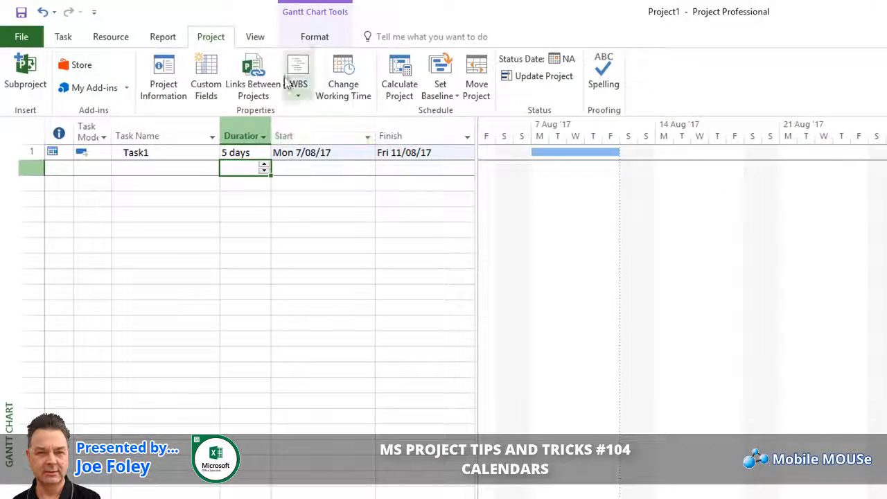
# Review the project's start date and calendar choices in the project information, leaving without changes.
pyautogui.click(170, 81)
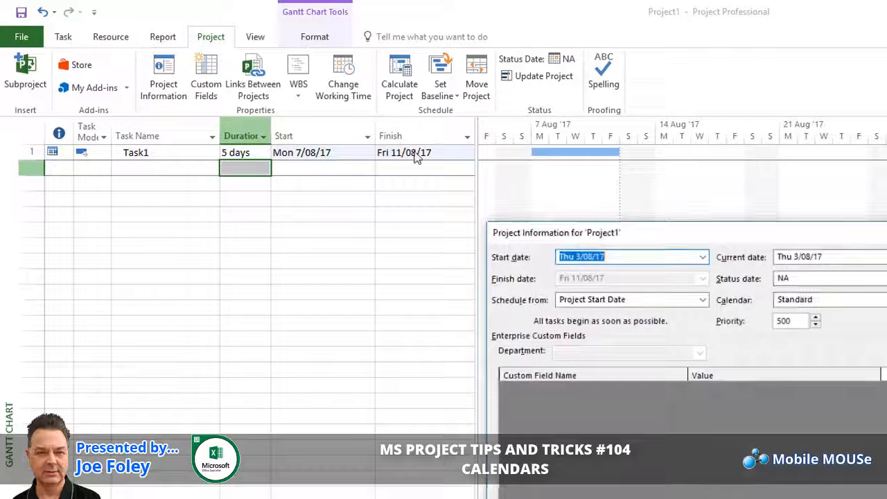
pyautogui.moveTo(638, 238); pyautogui.dragTo(259, 125)
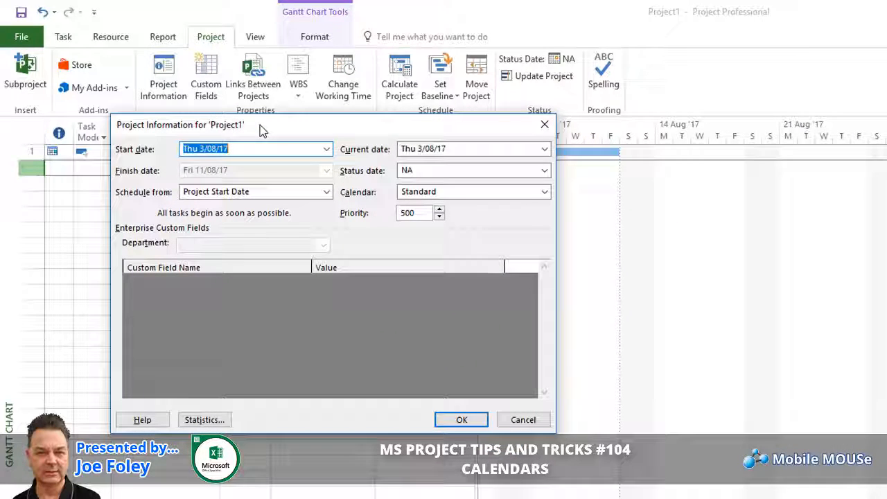
pyautogui.click(268, 150)
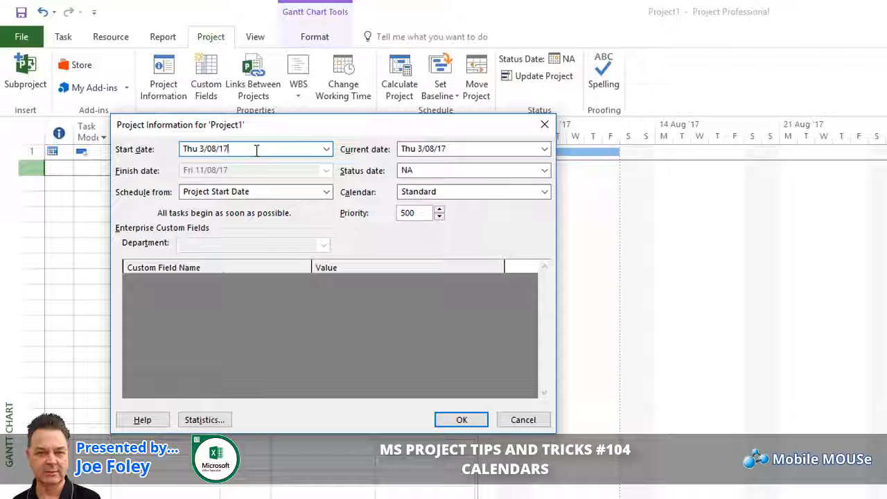
pyautogui.click(464, 192)
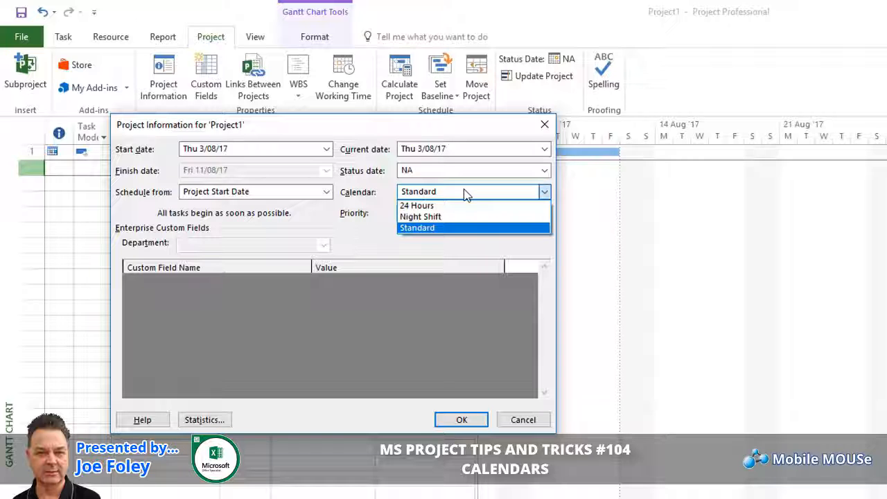
pyautogui.click(464, 193)
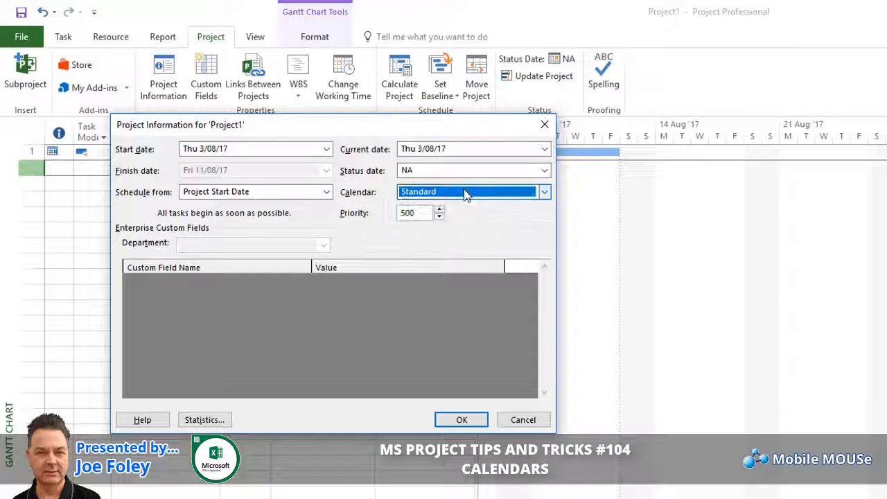
pyautogui.click(523, 419)
# In the project's schedule options, set the default start time to 7:30 AM and the default end time to 4:00 PM.
pyautogui.click(24, 40)
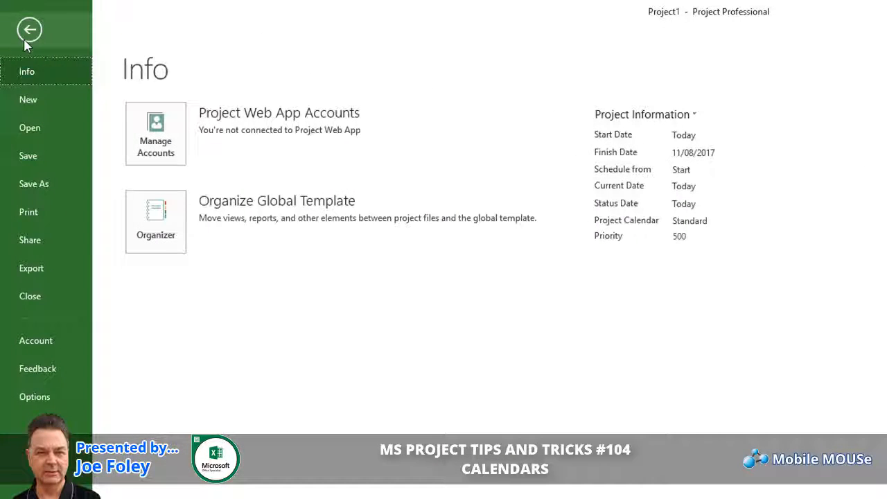
pyautogui.click(43, 397)
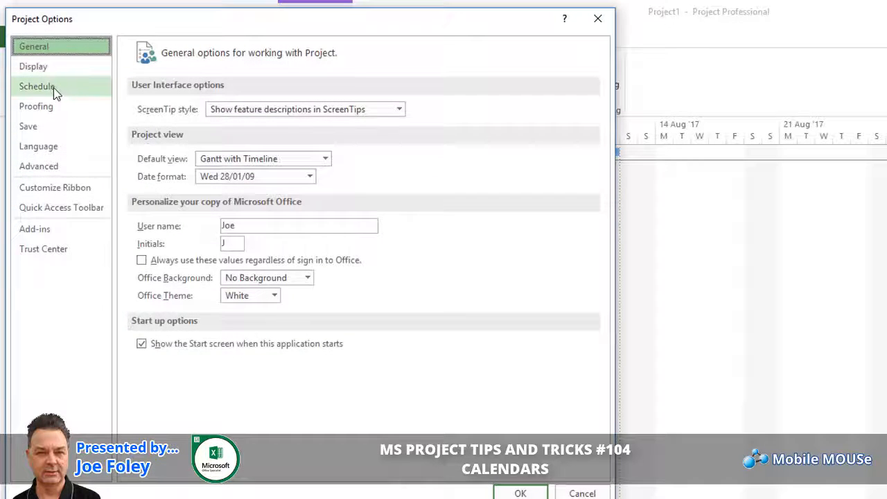
pyautogui.click(56, 90)
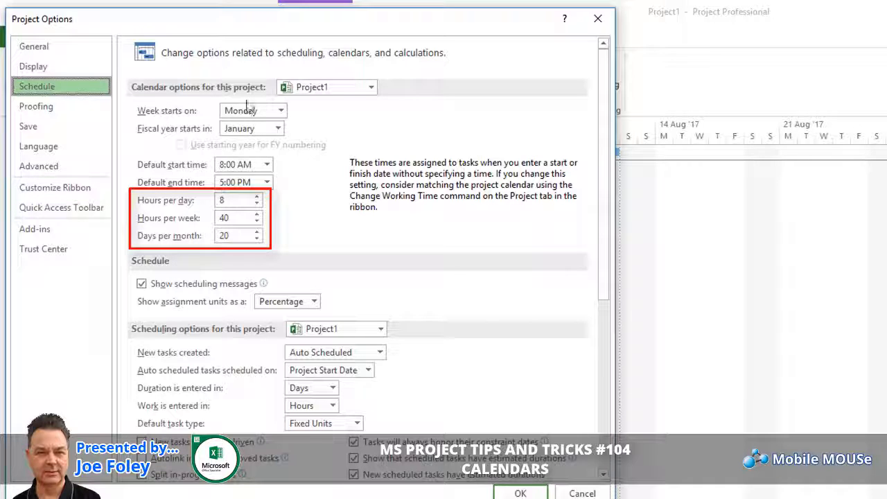
pyautogui.click(238, 200)
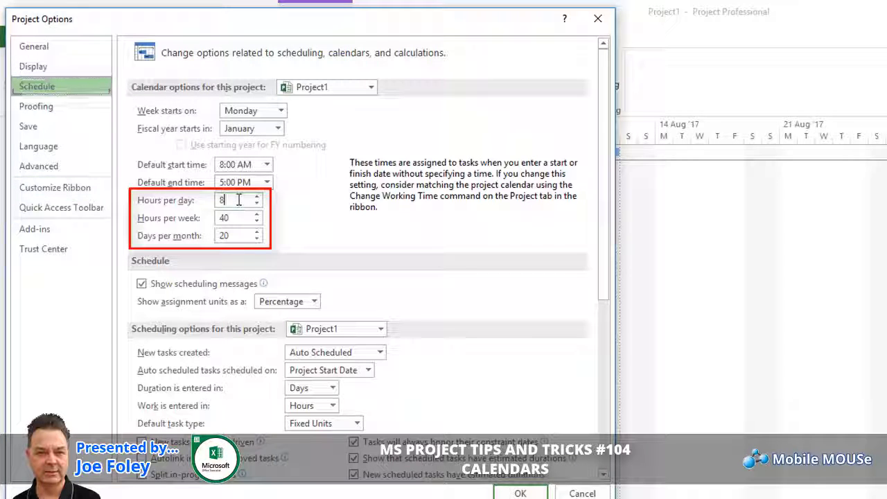
pyautogui.click(234, 217)
pyautogui.click(235, 234)
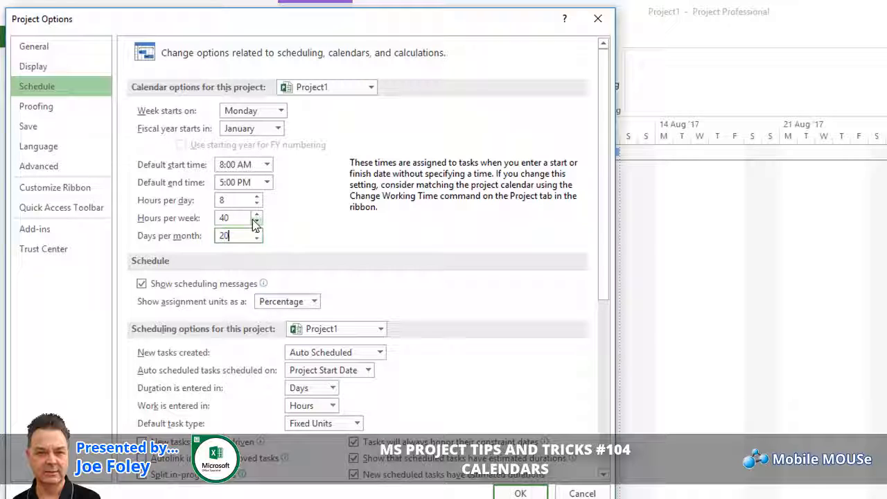
pyautogui.click(265, 164)
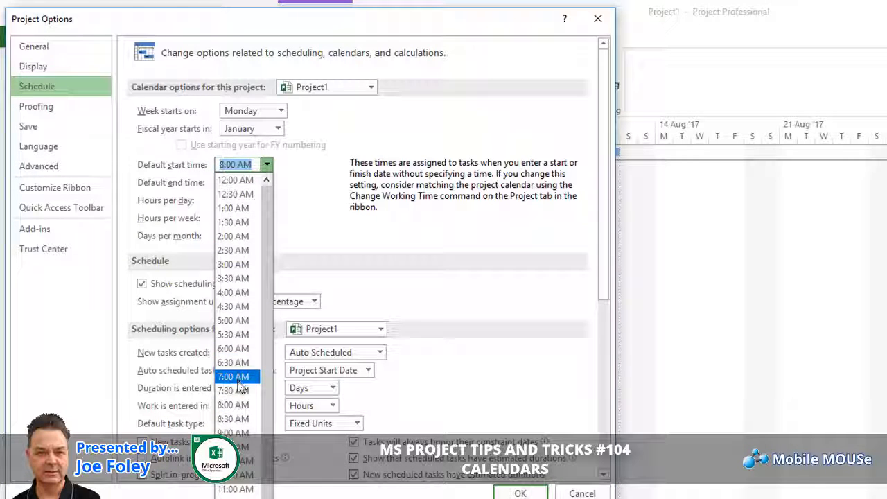
pyautogui.click(235, 390)
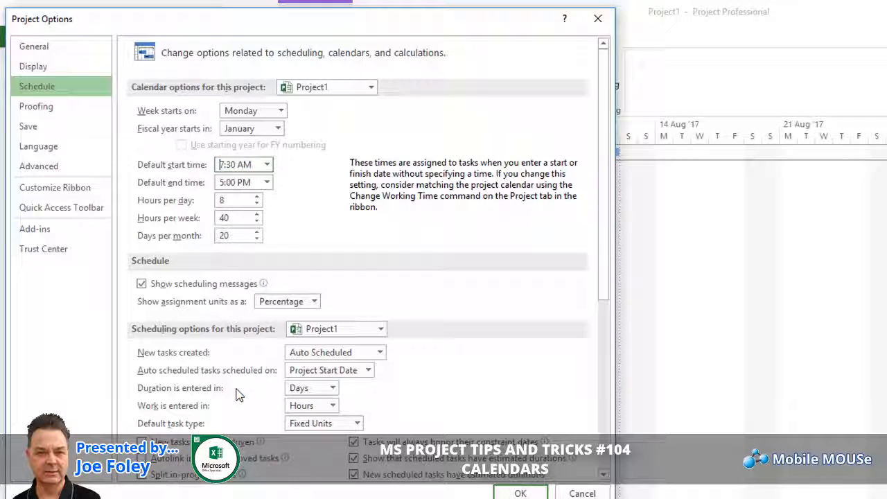
pyautogui.click(266, 183)
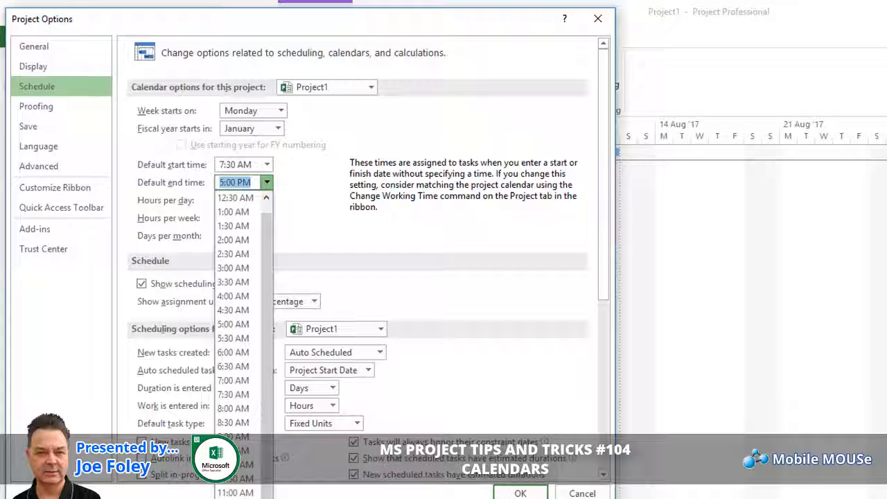
pyautogui.click(239, 497)
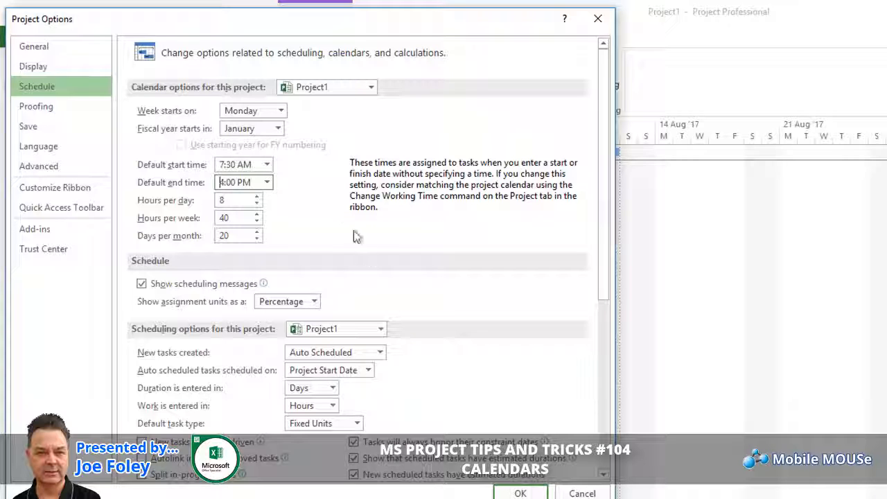
pyautogui.click(519, 493)
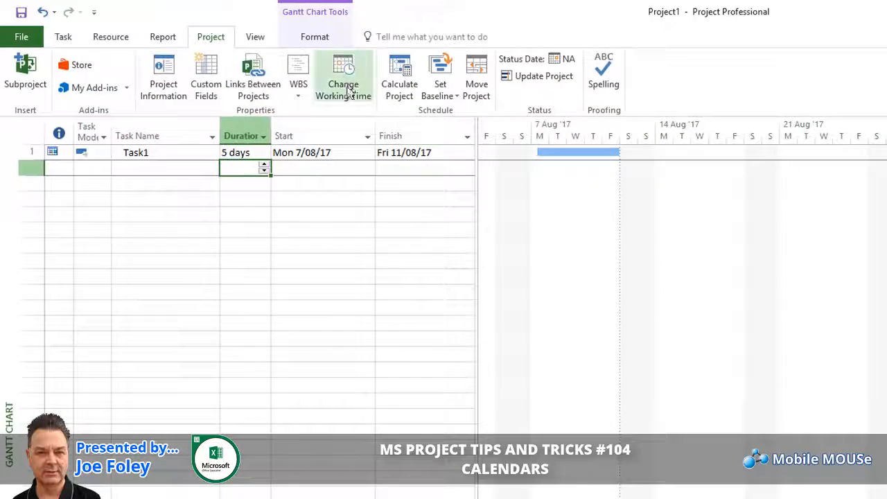
# Open the Standard calendar's default work week details and switch Monday to Friday to specific working times.
pyautogui.click(350, 92)
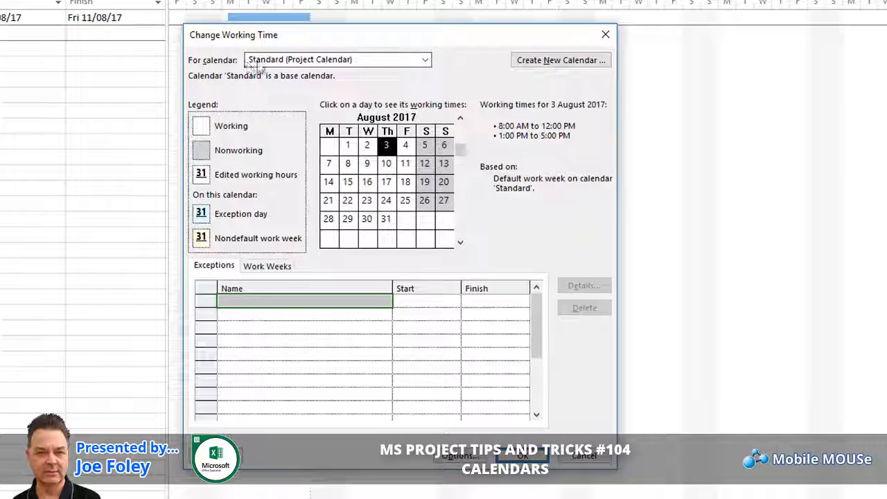
pyautogui.click(367, 163)
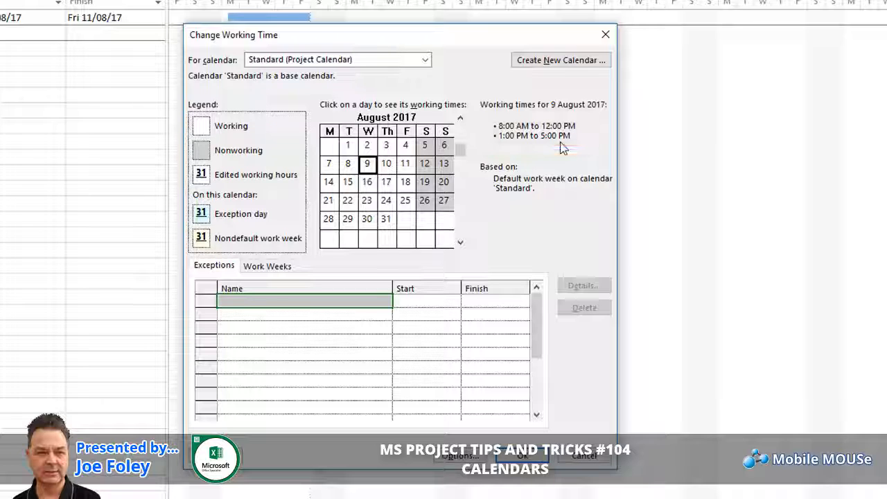
pyautogui.click(273, 266)
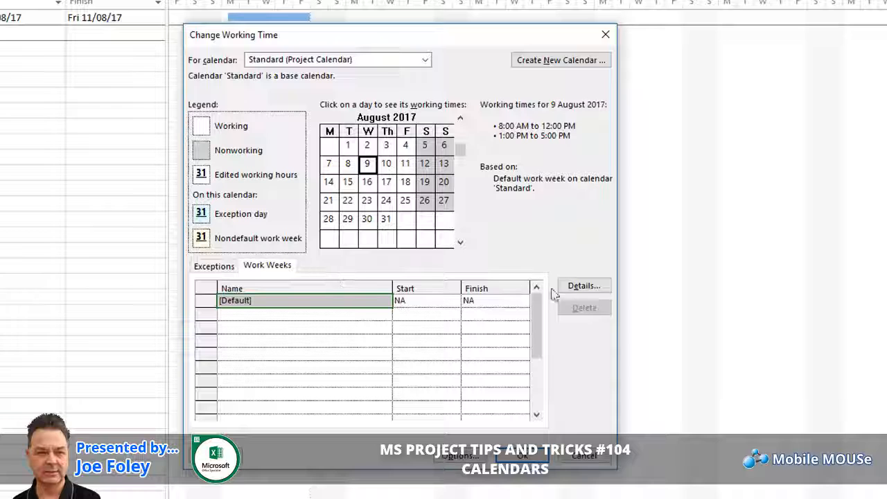
pyautogui.click(579, 285)
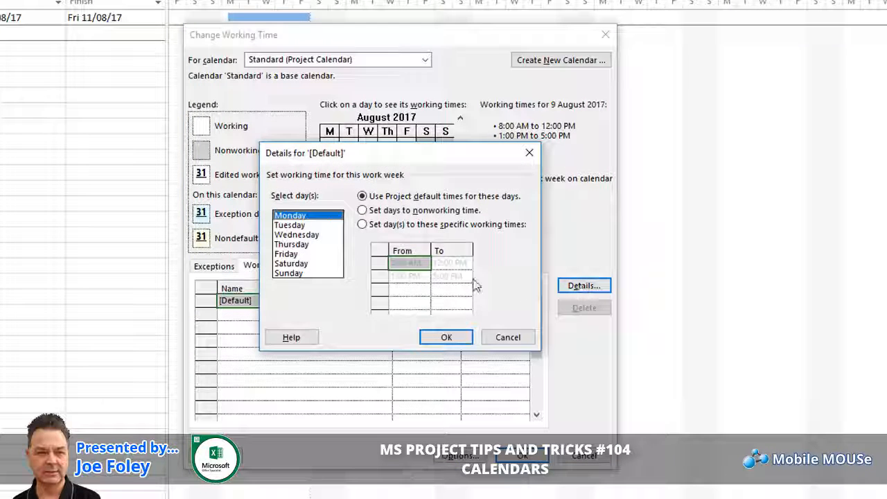
pyautogui.moveTo(294, 220); pyautogui.dragTo(331, 254)
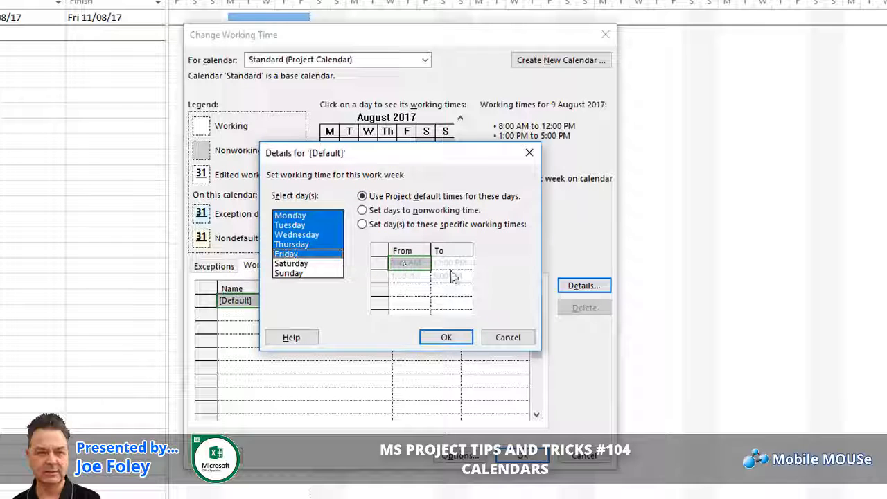
pyautogui.click(362, 224)
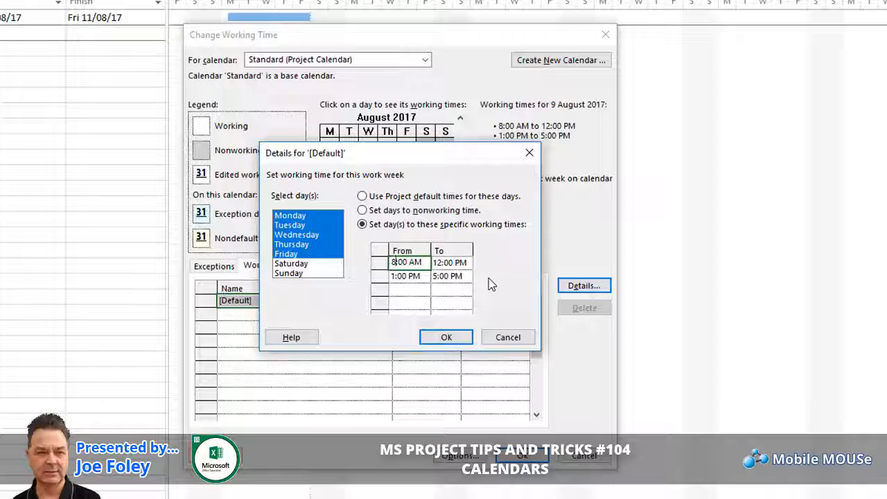
# Set the first working period for Monday to Friday from 7:30 AM to 12:30 PM.
pyautogui.press('BackSpace')
pyautogui.write('7')
pyautogui.press('Right')
pyautogui.press('BackSpace')
pyautogui.write('3')
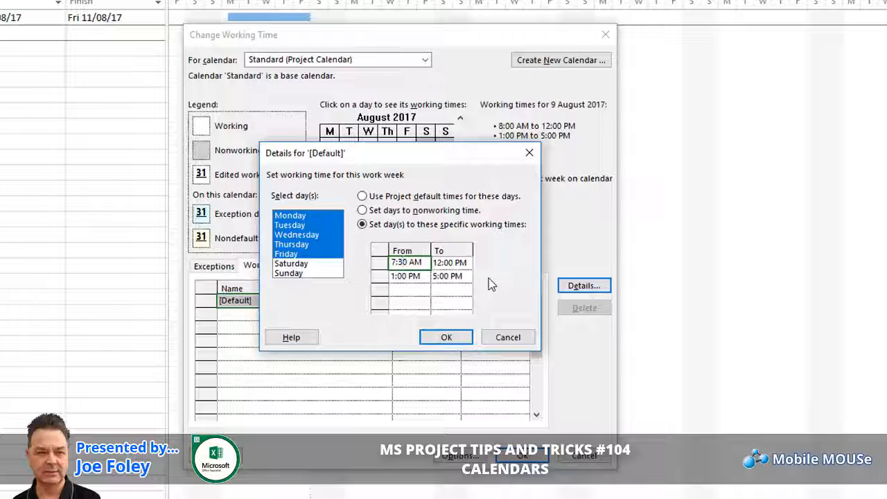
pyautogui.click(457, 262)
pyautogui.click(448, 263)
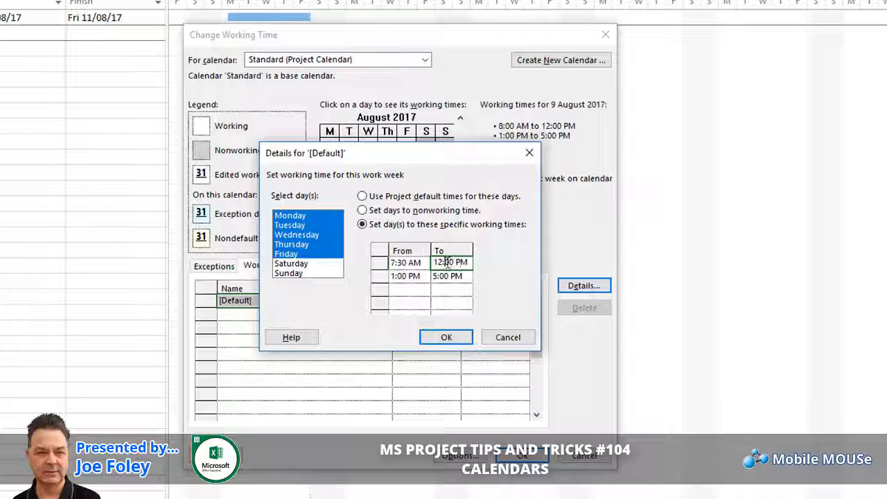
pyautogui.write('3')
pyautogui.press('Delete')
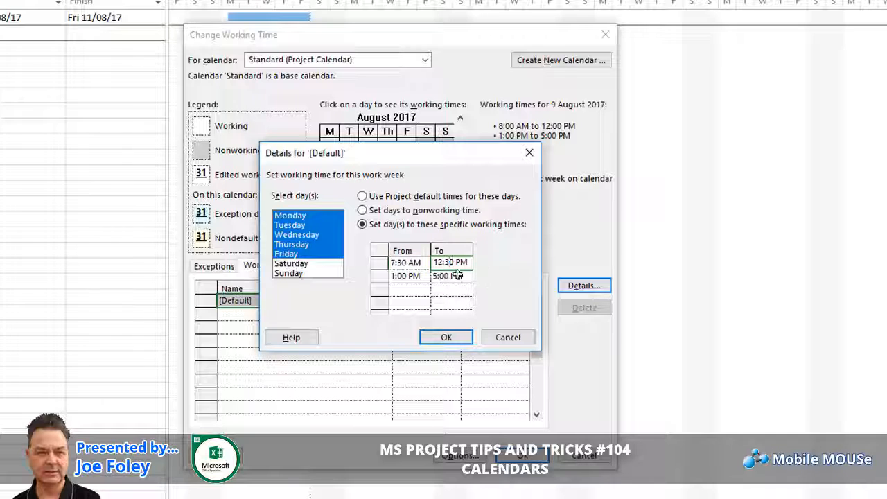
# Set the second working period's end time to 4:00 PM and accept the default work week details.
pyautogui.click(401, 275)
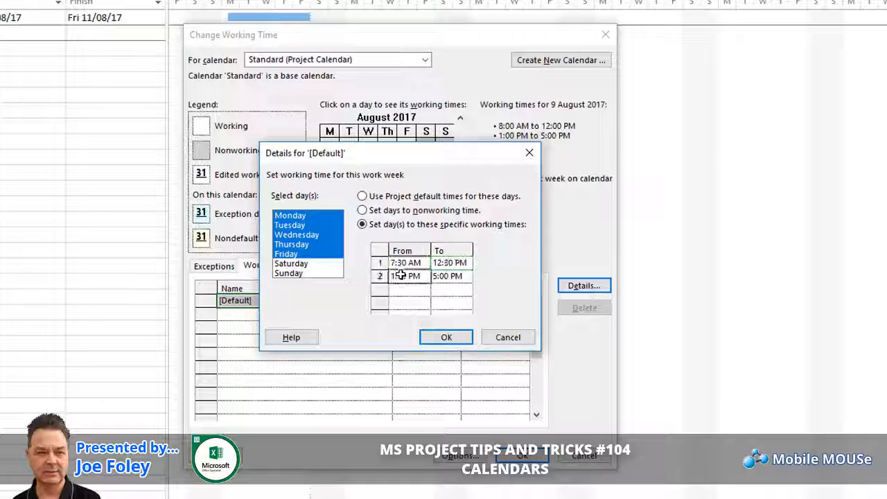
pyautogui.click(444, 276)
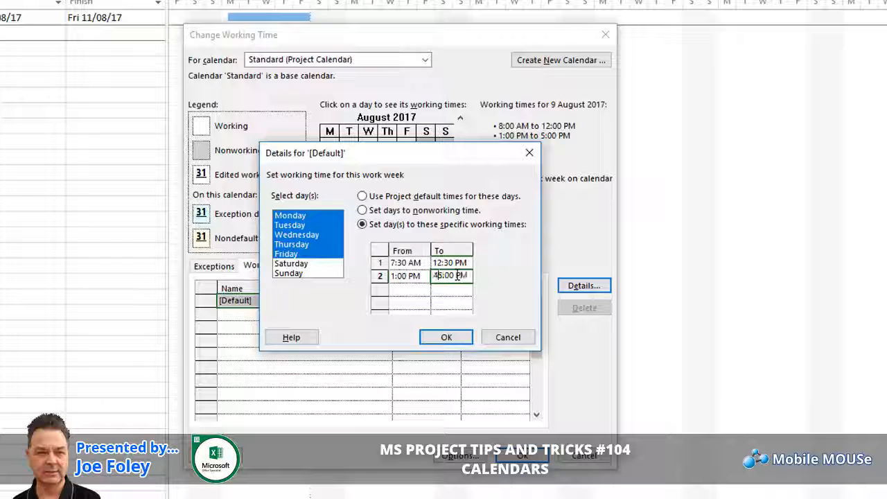
pyautogui.write('4')
pyautogui.press('Delete')
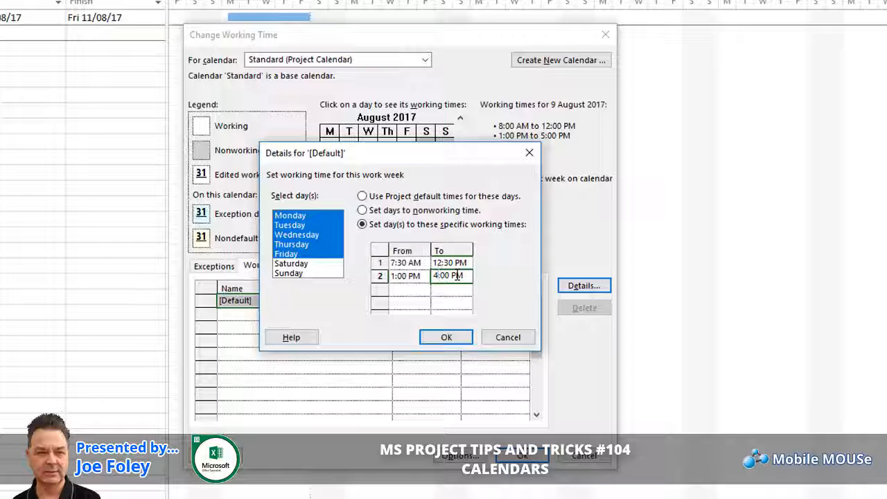
pyautogui.click(448, 338)
# Check the Standard calendar's working times for individual days between 14 and 20 August 2017.
pyautogui.click(347, 181)
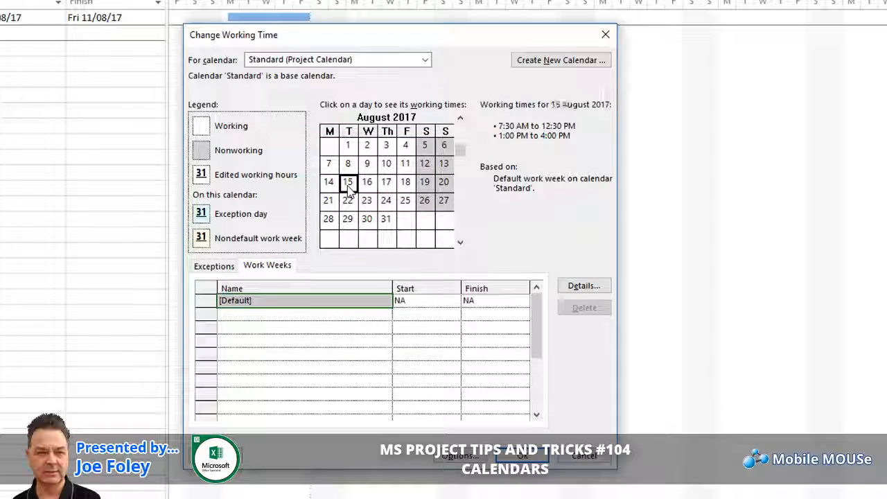
pyautogui.click(328, 182)
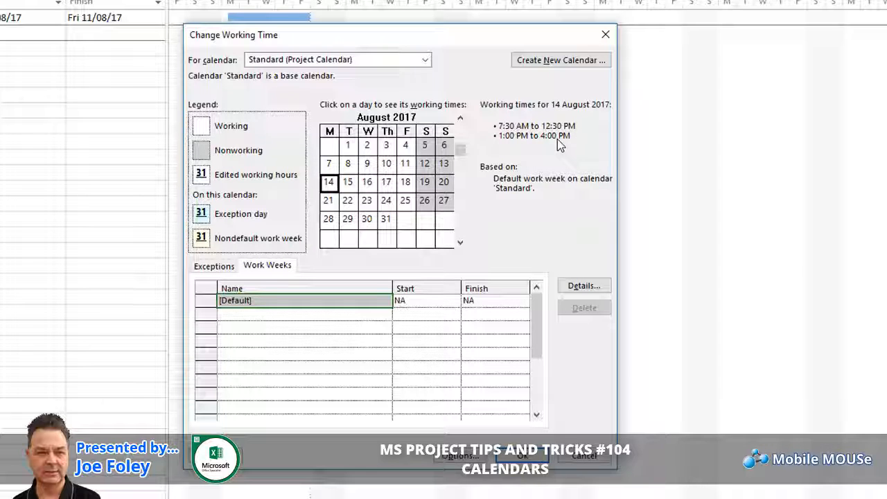
pyautogui.click(406, 182)
pyautogui.click(386, 182)
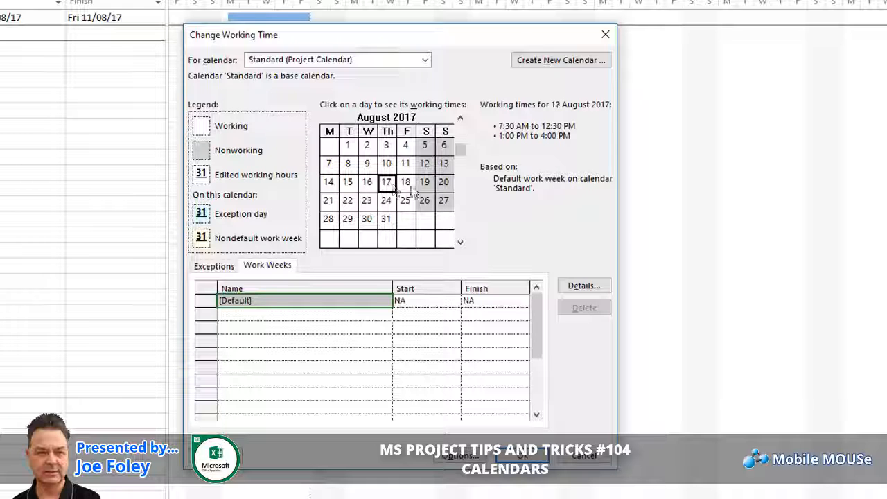
pyautogui.click(424, 181)
pyautogui.click(444, 181)
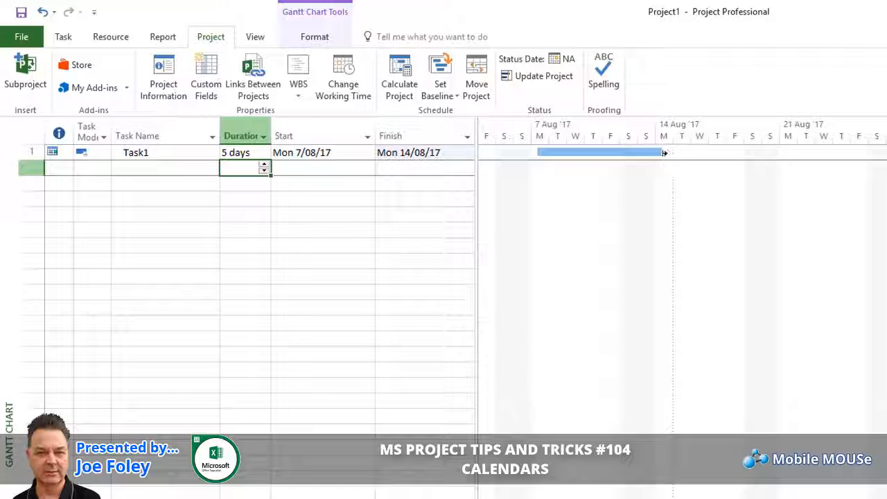
# Check Task1's start and finish dates in the task table.
pyautogui.click(177, 154)
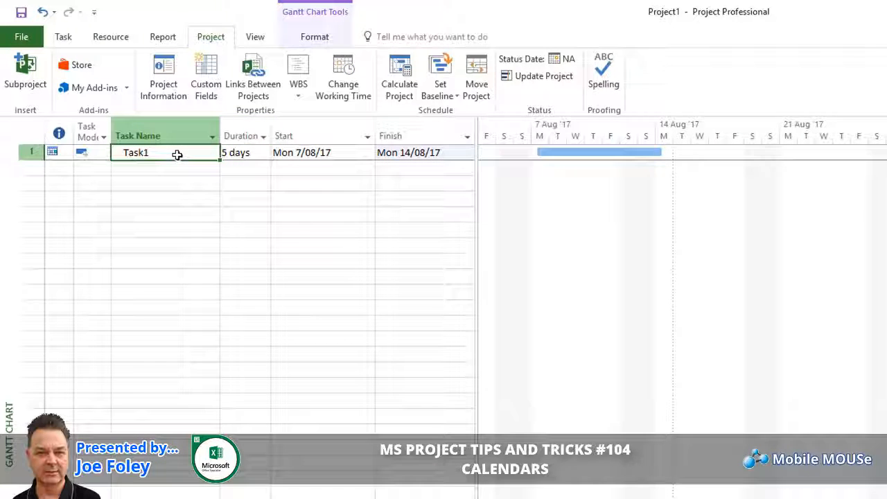
pyautogui.click(330, 152)
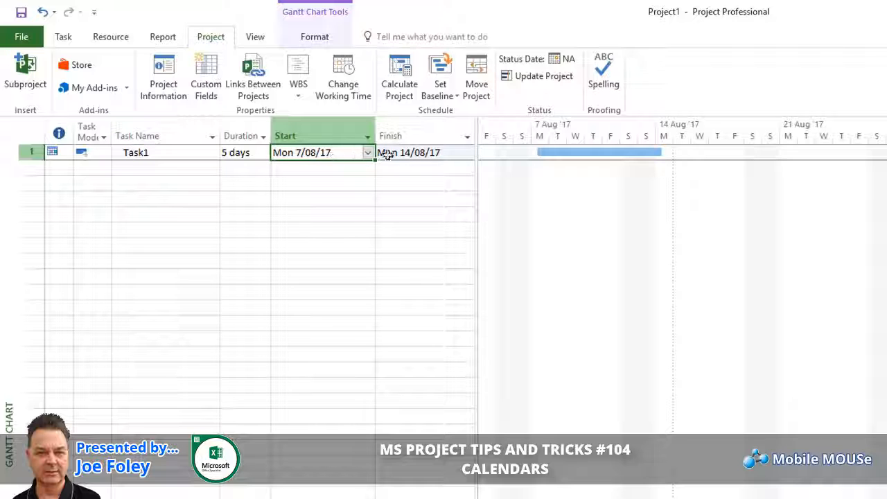
pyautogui.click(439, 152)
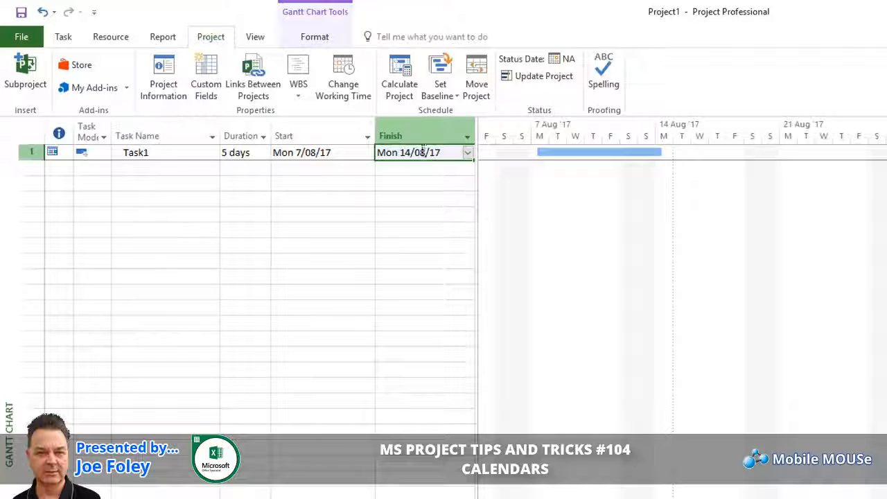
# Review the default start and end times in the schedule options, leaving without changes.
pyautogui.click(22, 36)
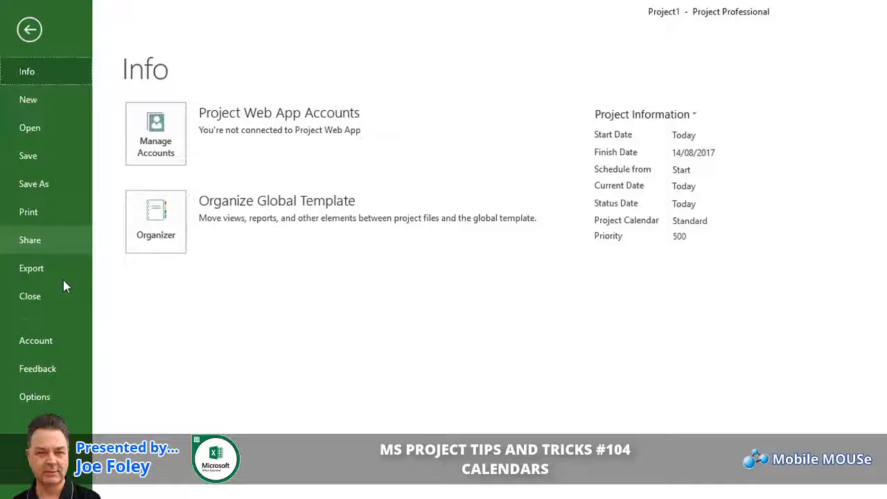
pyautogui.click(31, 399)
pyautogui.click(35, 87)
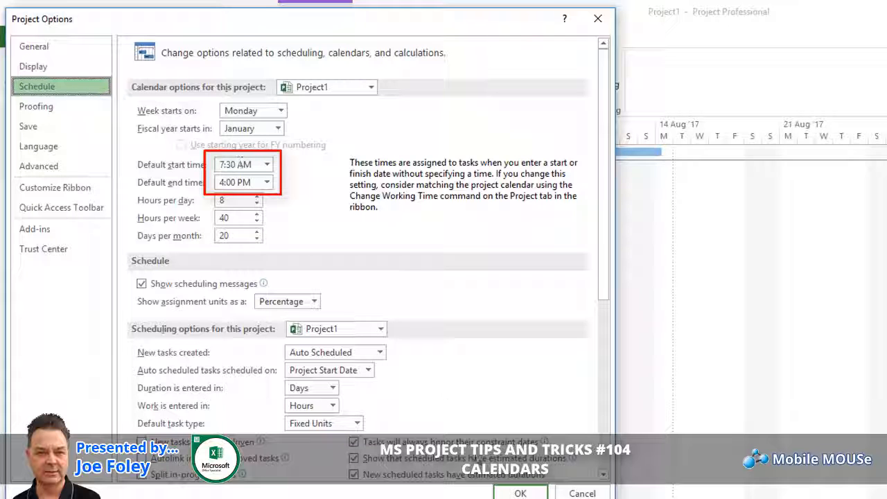
pyautogui.click(582, 493)
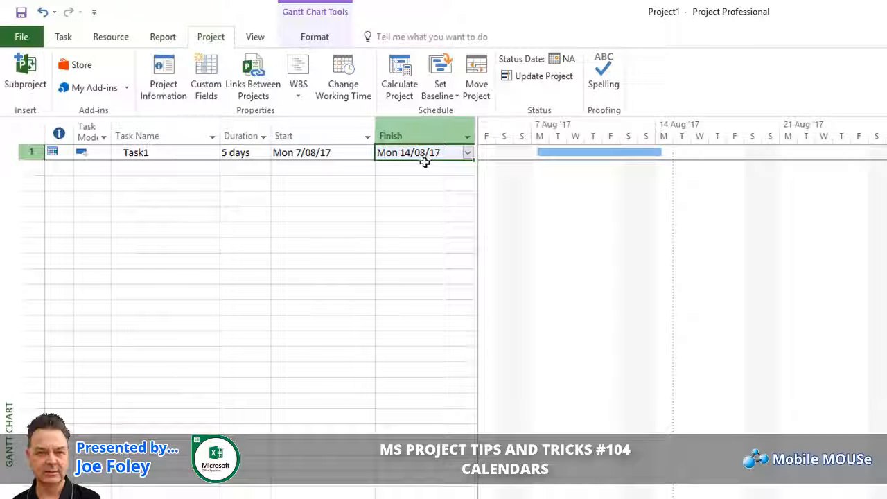
# In the general options, set the date format to Wed 28/01/09 12:33 PM so dates include times.
pyautogui.click(21, 37)
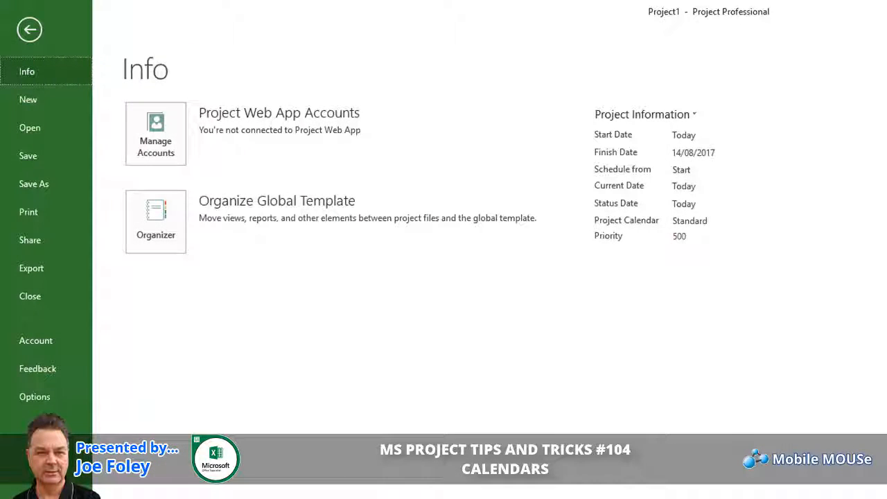
pyautogui.click(13, 400)
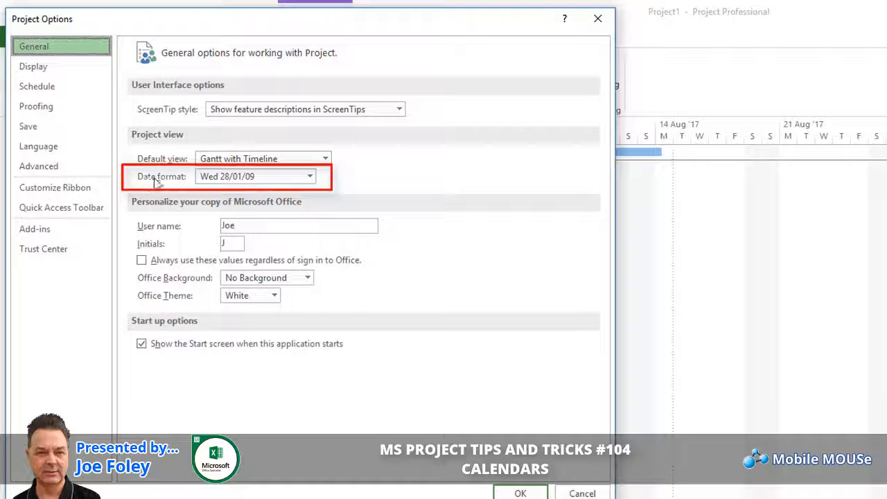
pyautogui.click(310, 178)
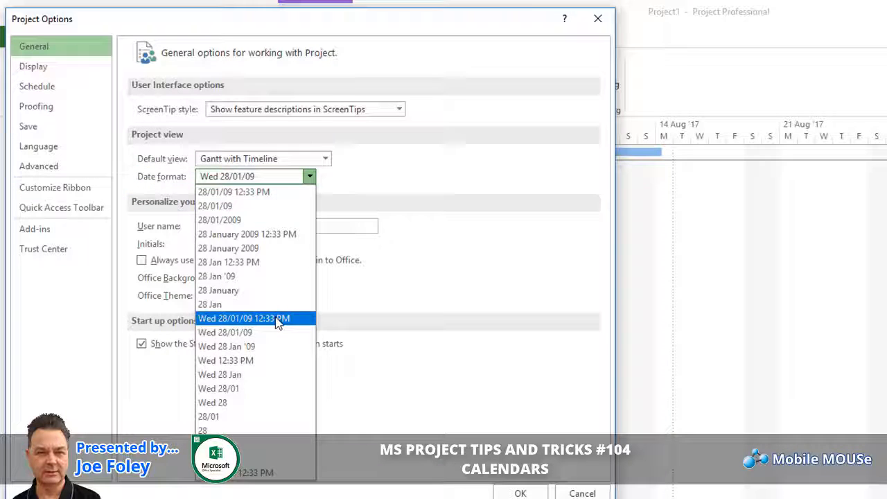
pyautogui.click(277, 318)
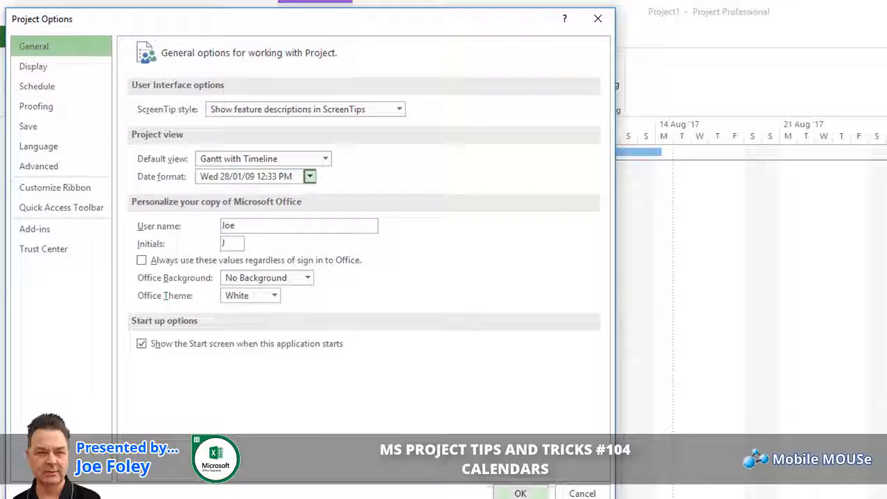
pyautogui.click(520, 493)
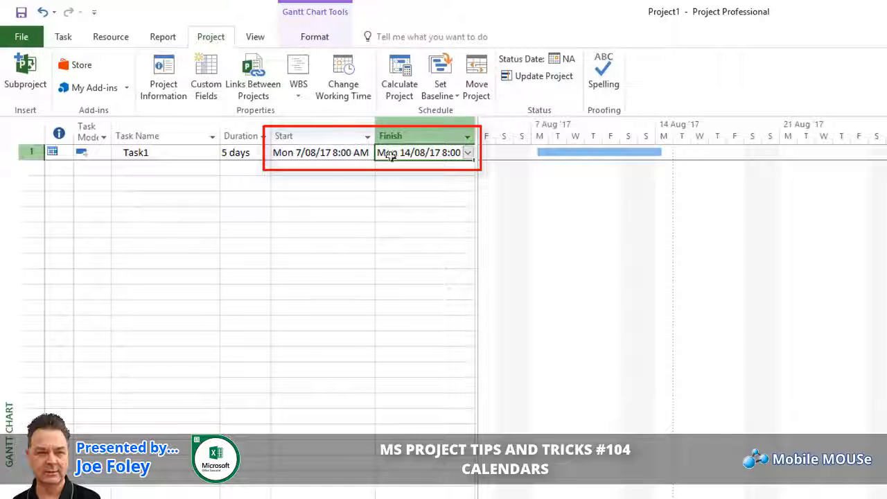
# Add a trial task named Task2 below Task1, check its start and finish times, and delete it.
pyautogui.click(163, 168)
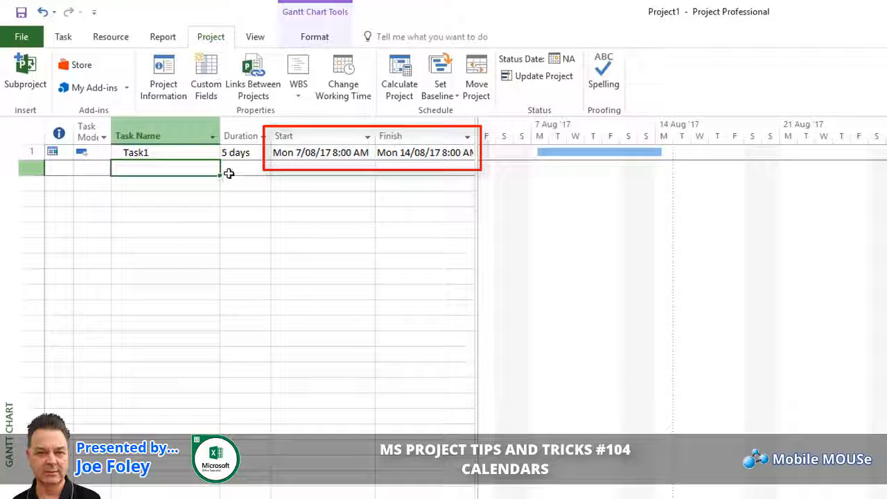
pyautogui.write('Task')
pyautogui.press('BackSpace')
pyautogui.write('2')
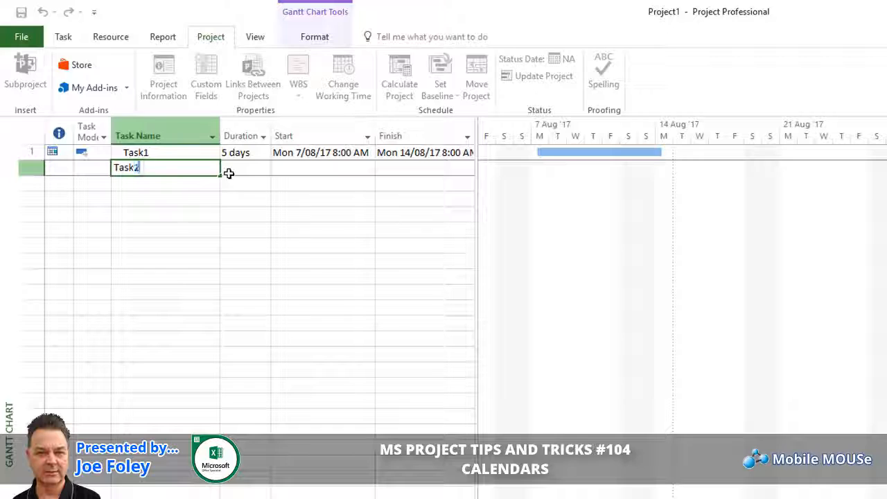
pyautogui.press('Return')
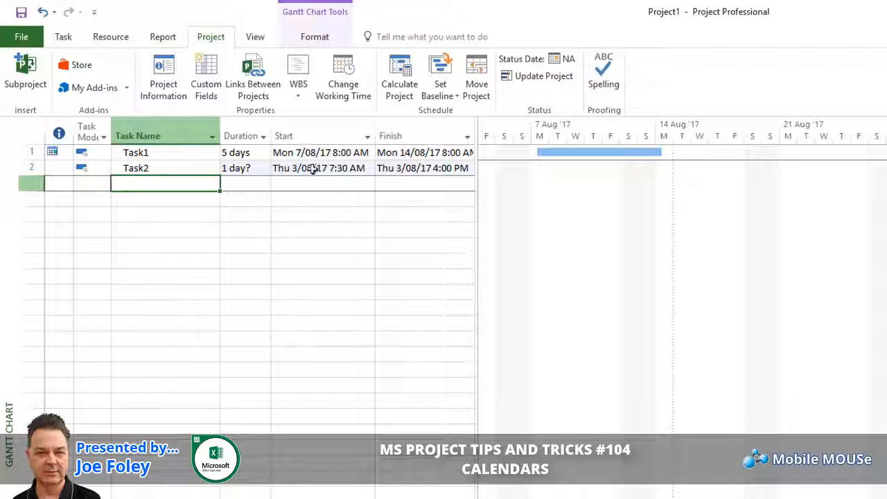
pyautogui.click(28, 167)
pyautogui.press('Delete')
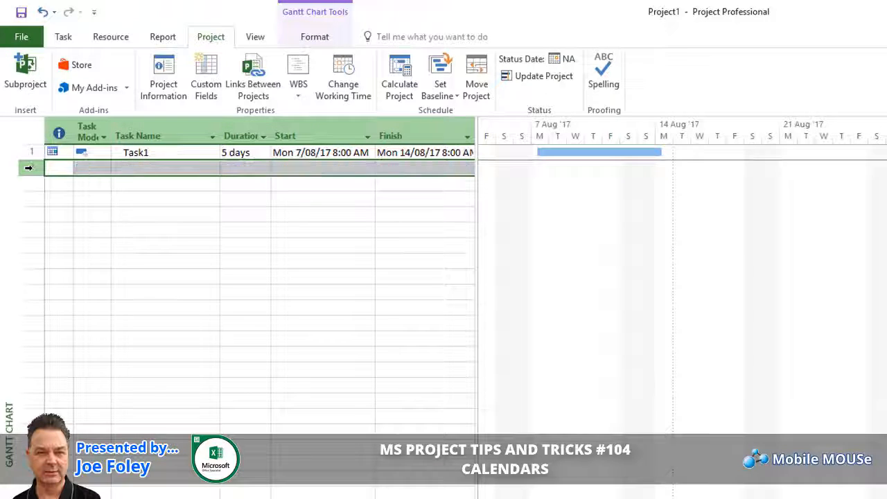
# Set Task1's start time on Mon 7/08/17 to 7:30 AM in the task table.
pyautogui.click(325, 152)
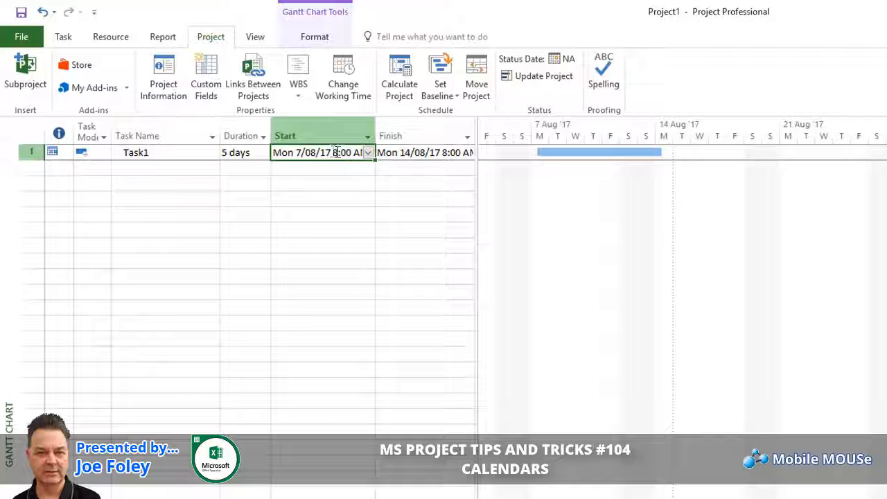
pyautogui.click(335, 152)
pyautogui.click(340, 153)
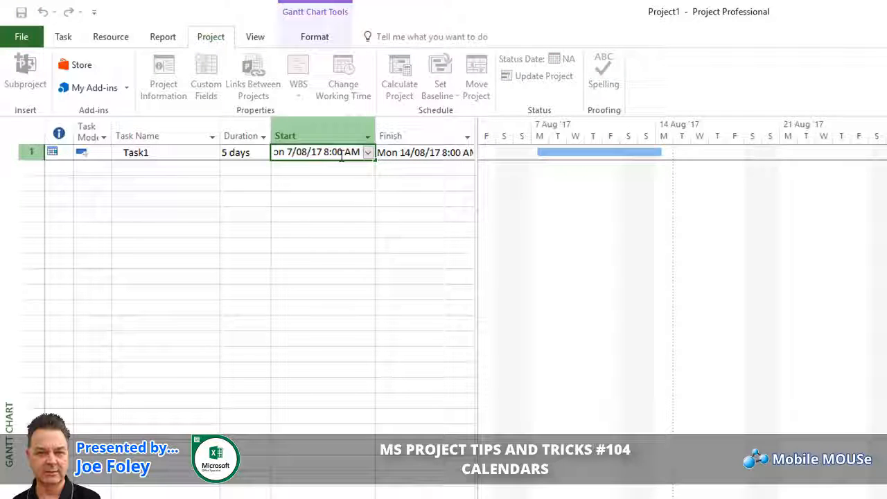
pyautogui.write('7:3')
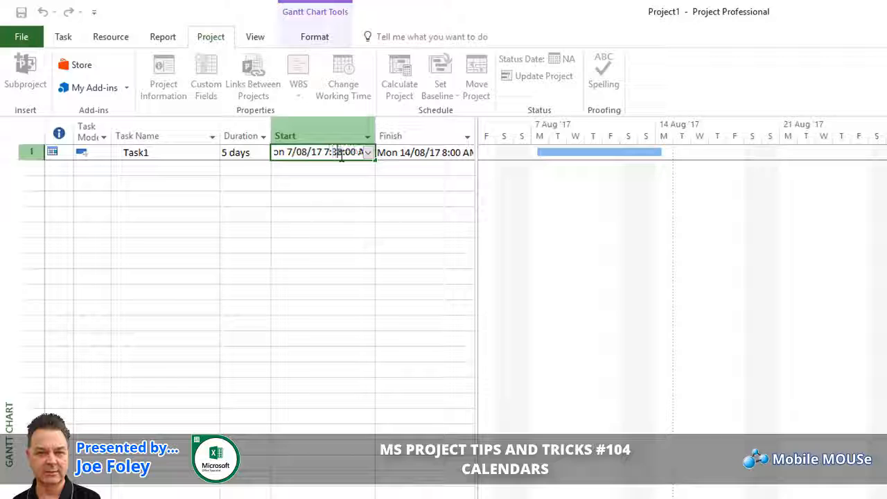
pyautogui.press('Delete')
pyautogui.press('Delete')
pyautogui.press('Delete')
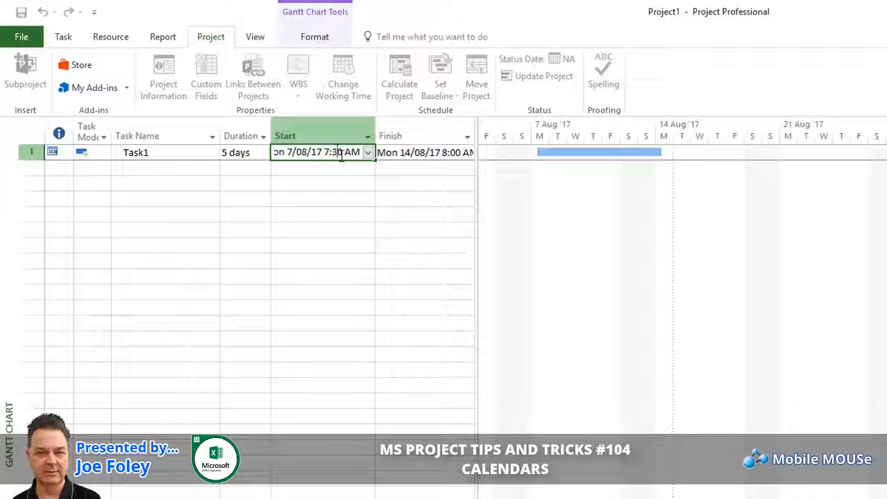
pyautogui.click(316, 170)
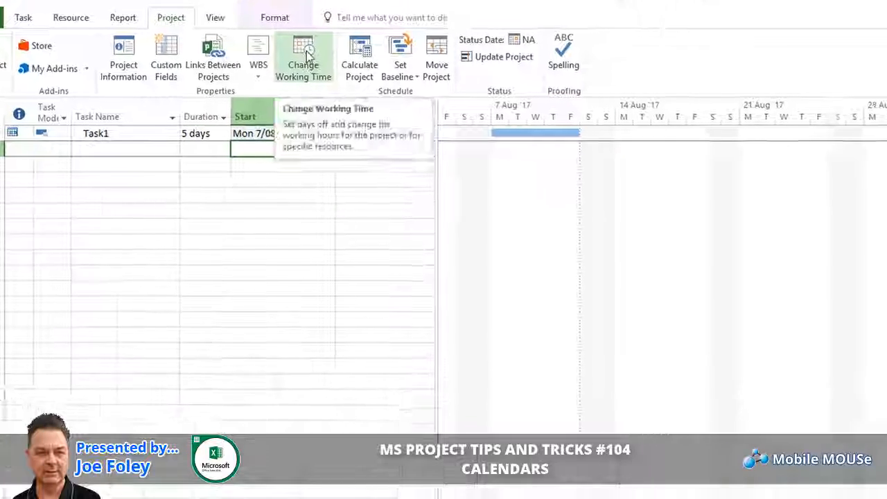
# Add an exception named Public Holiday on 8/08/2017 to the Standard project calendar's working time.
pyautogui.click(304, 55)
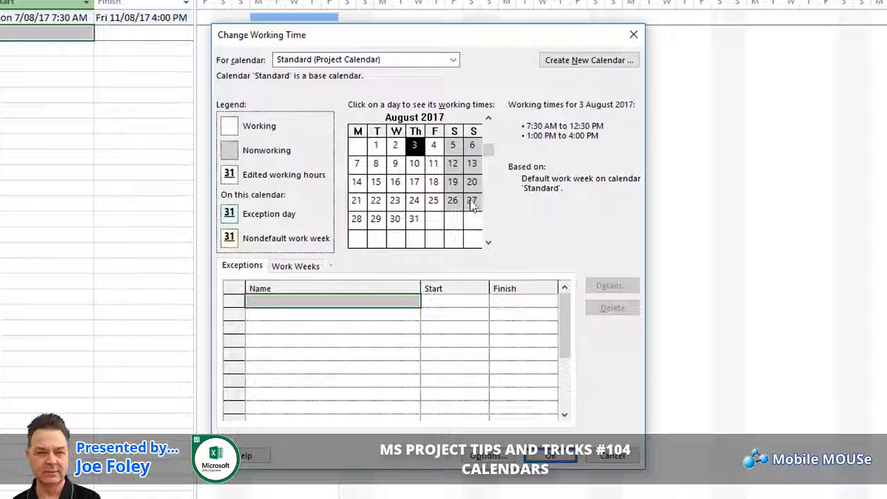
pyautogui.moveTo(424, 37); pyautogui.dragTo(478, 51)
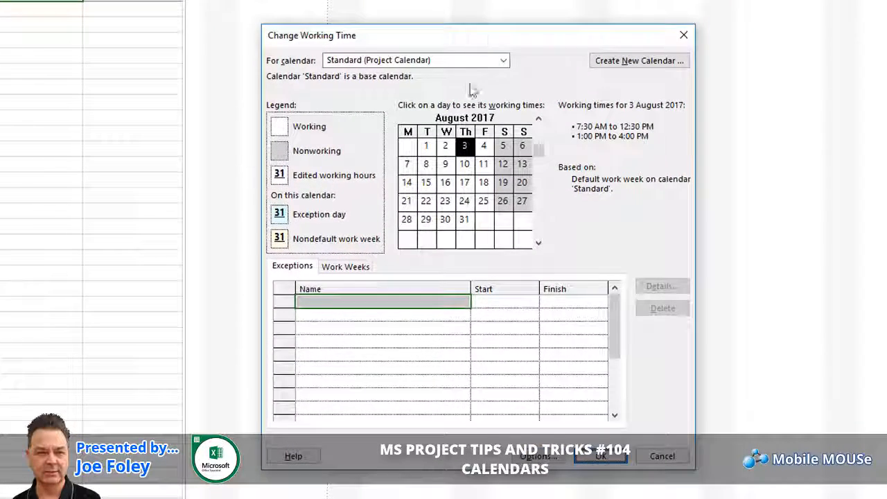
pyautogui.click(329, 304)
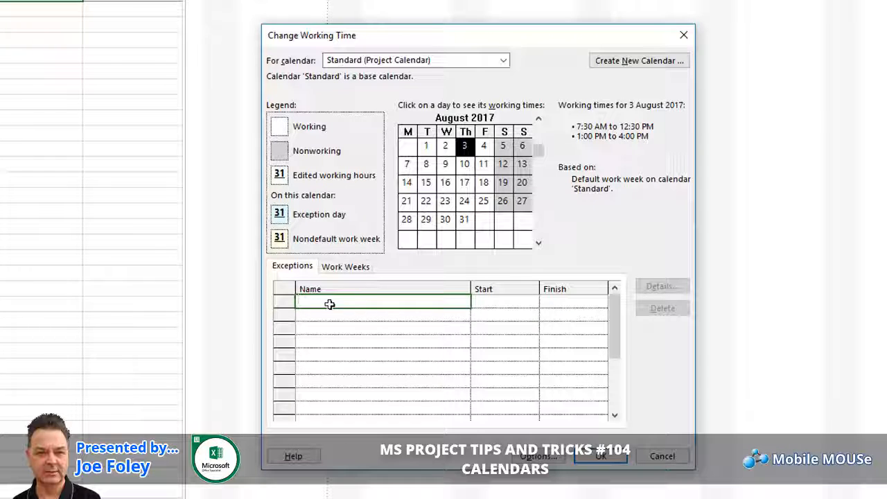
pyautogui.write('Pub')
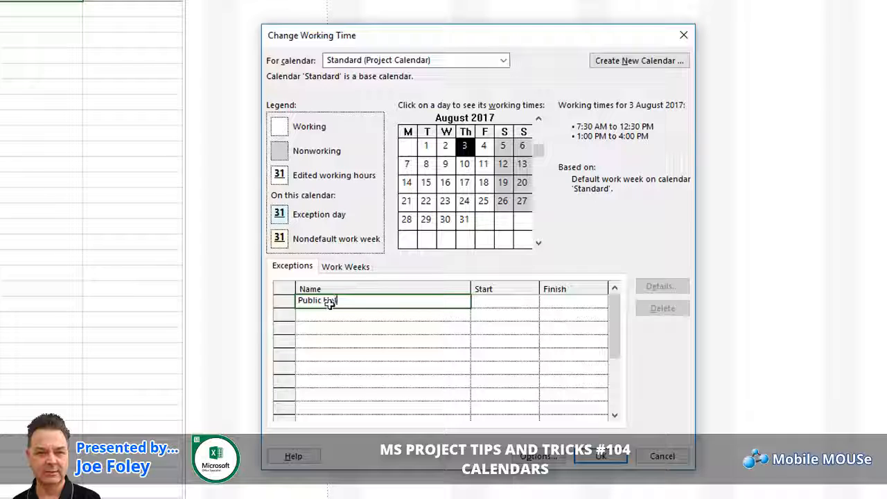
pyautogui.write('lic Holiday')
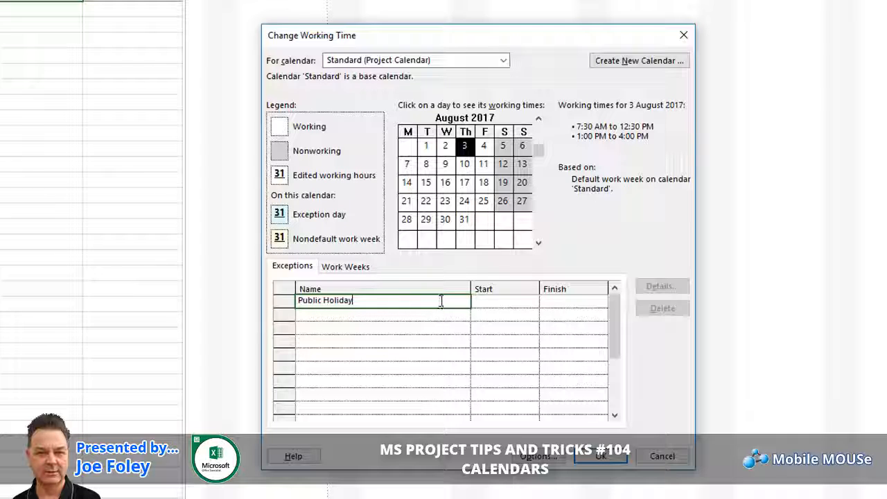
pyautogui.click(491, 302)
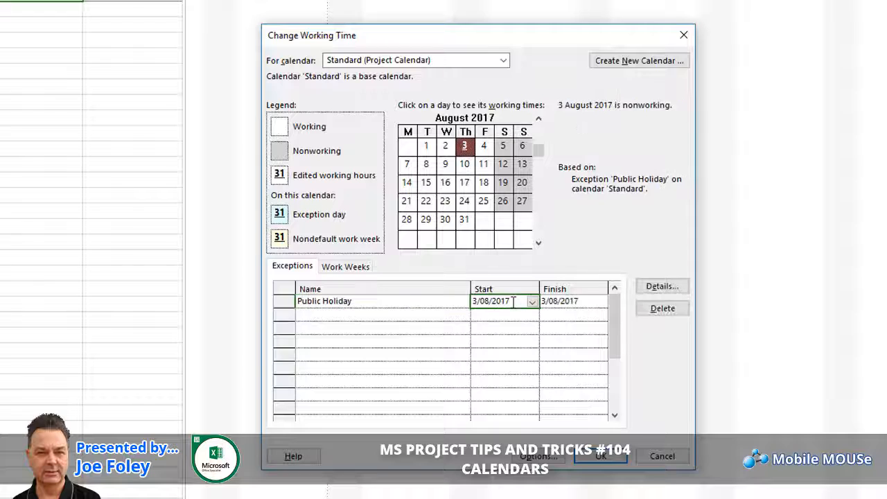
pyautogui.click(532, 301)
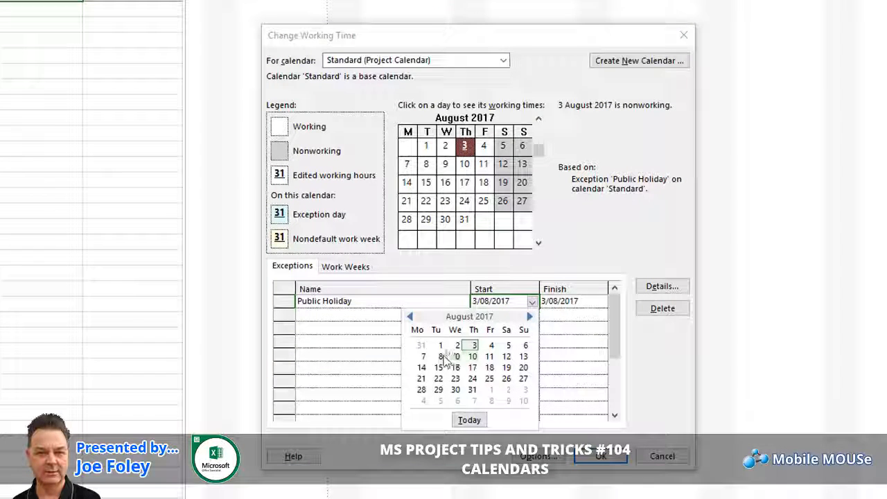
pyautogui.click(440, 357)
pyautogui.click(345, 315)
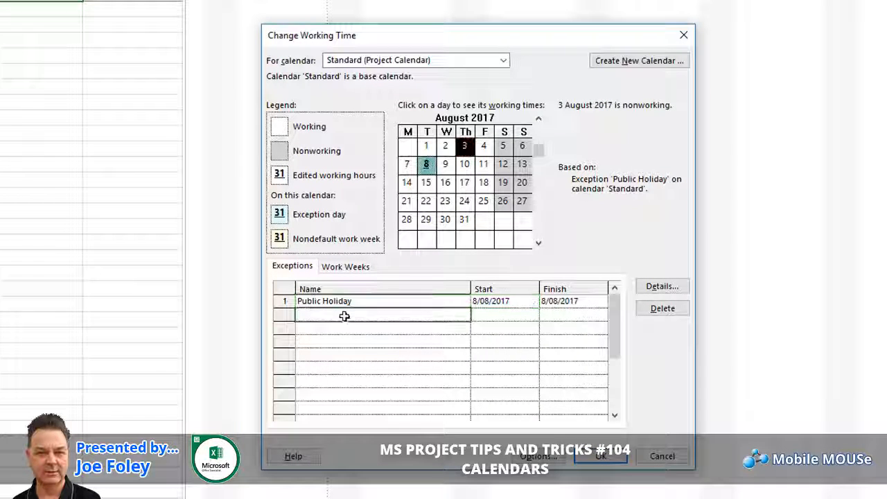
# Check the working status of 8 August 2017 and the Public Holiday exception's details, and apply the calendar changes.
pyautogui.click(426, 164)
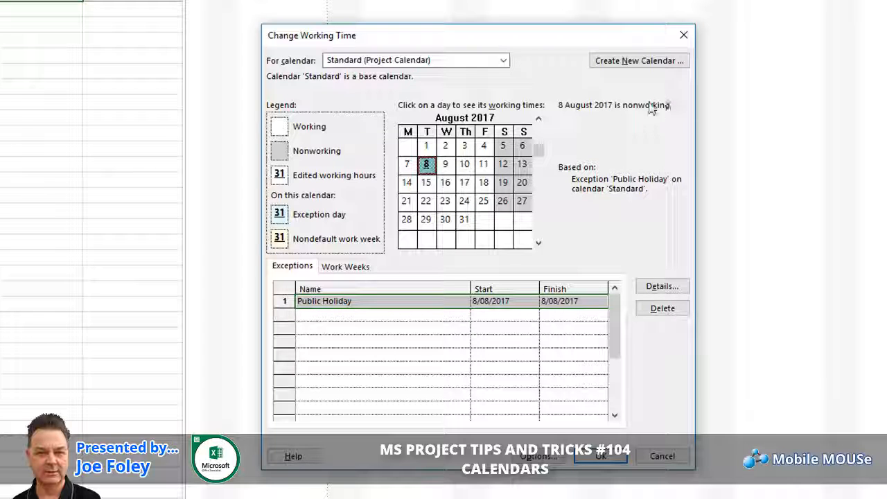
pyautogui.click(648, 286)
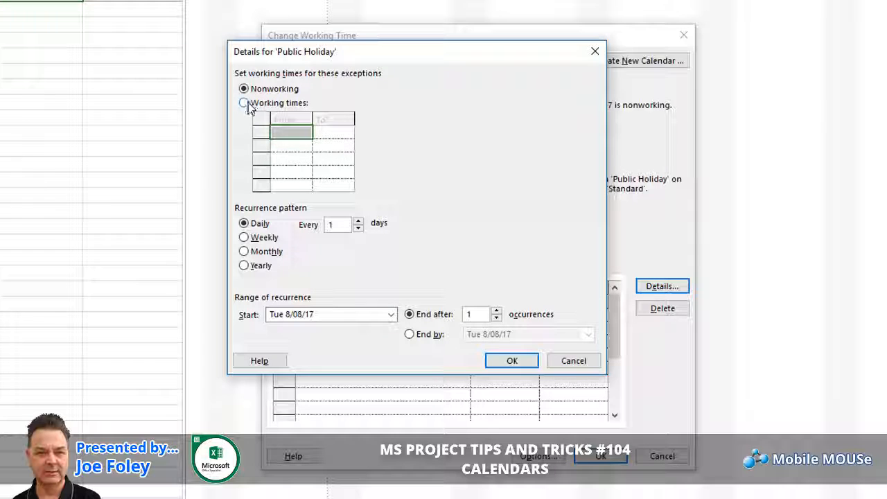
pyautogui.click(573, 360)
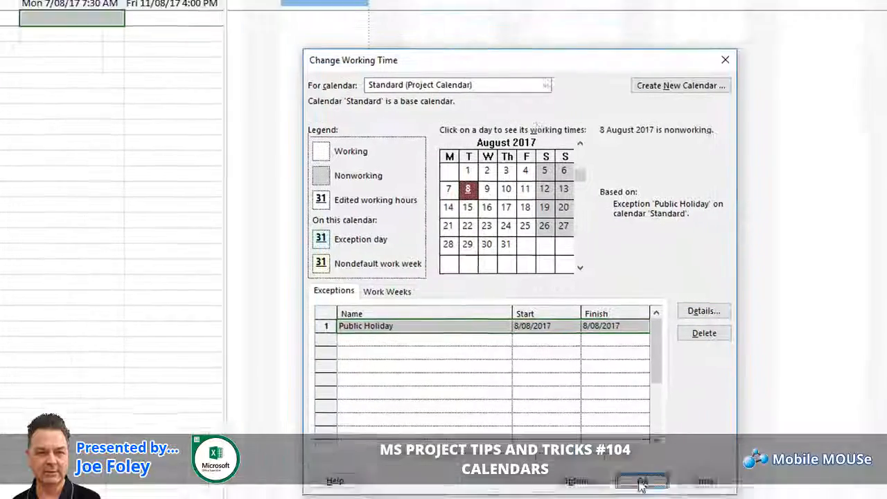
pyautogui.click(599, 455)
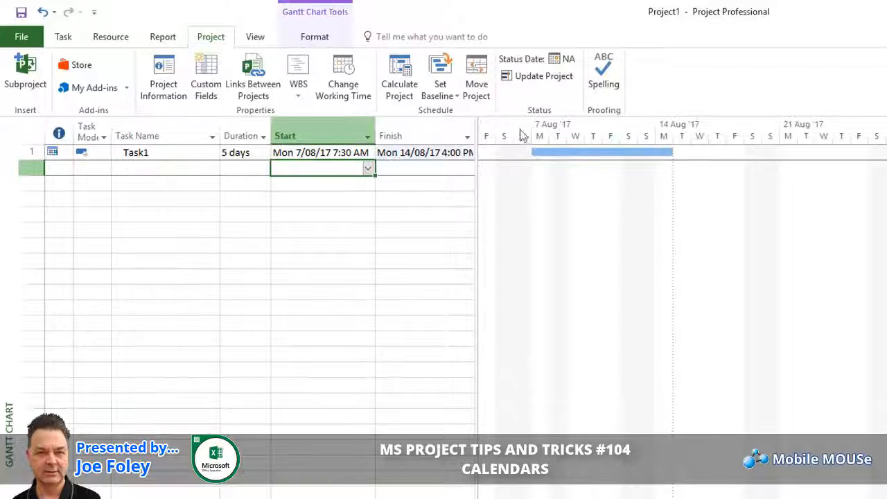
# Review the Standard calendar's working times and the project information, cancelling out of both.
pyautogui.click(343, 76)
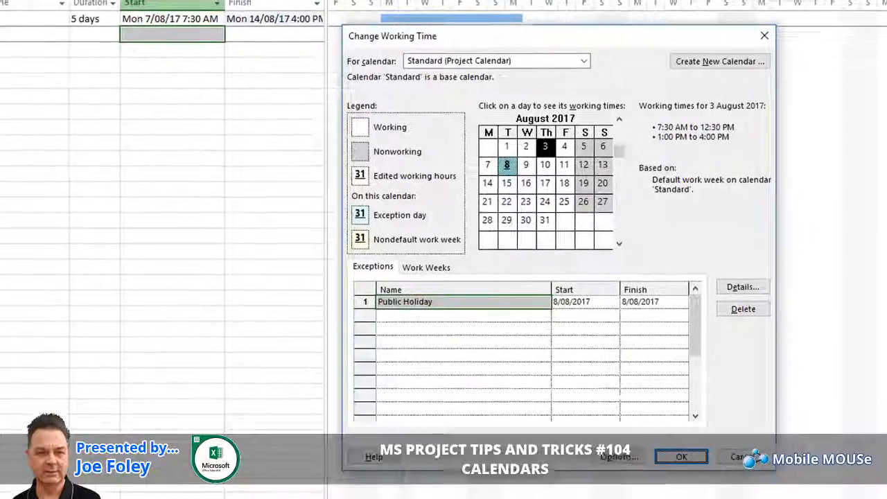
pyautogui.click(748, 456)
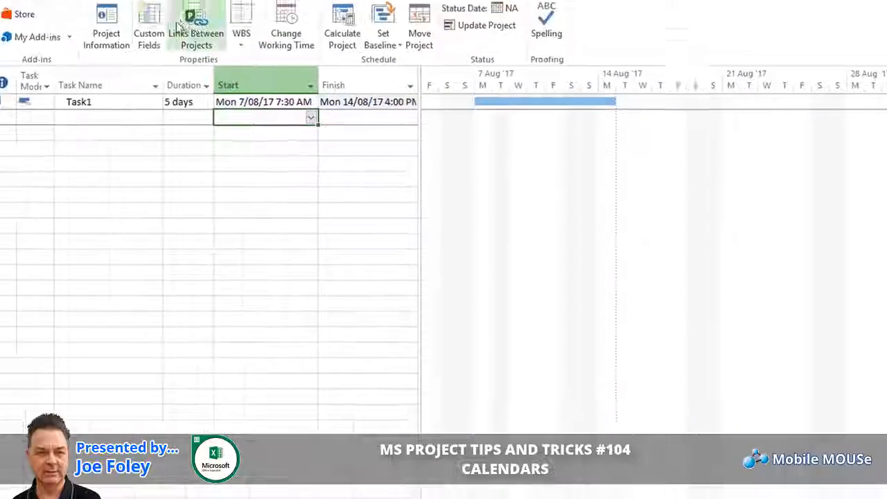
pyautogui.click(169, 73)
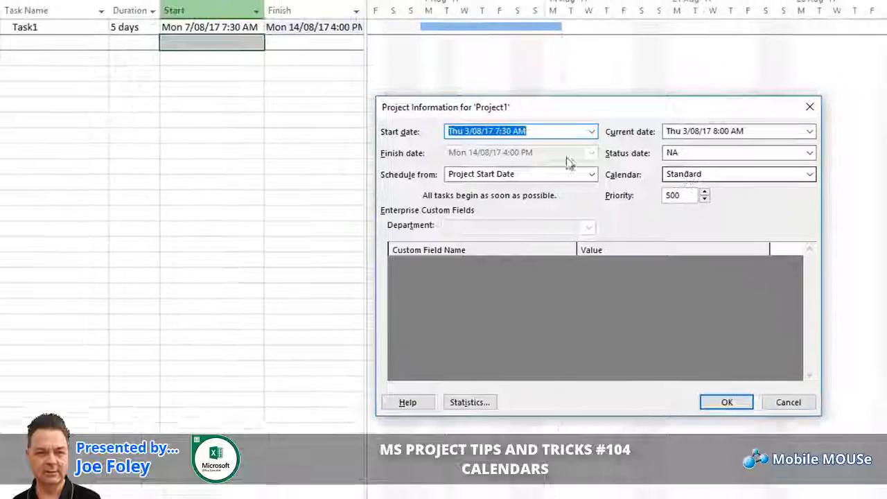
pyautogui.press('Escape')
# Review the default start and end times in the project's schedule options and cancel out.
pyautogui.click(31, 42)
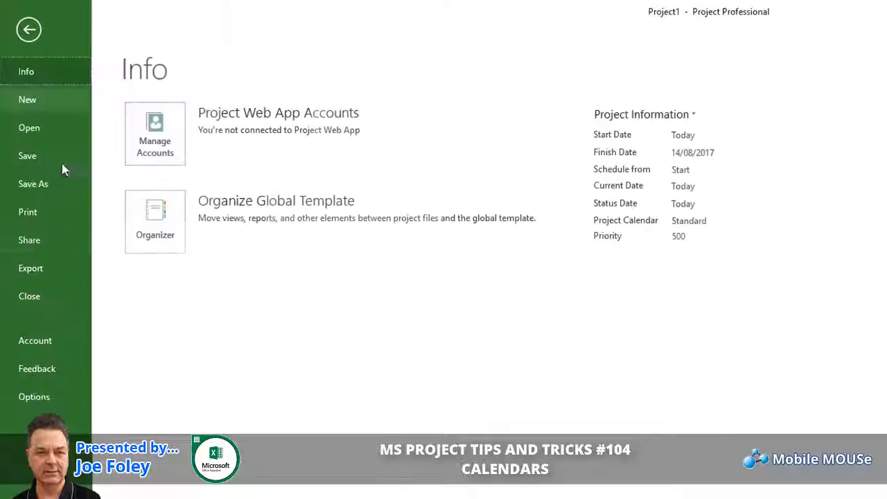
pyautogui.click(43, 393)
pyautogui.click(68, 88)
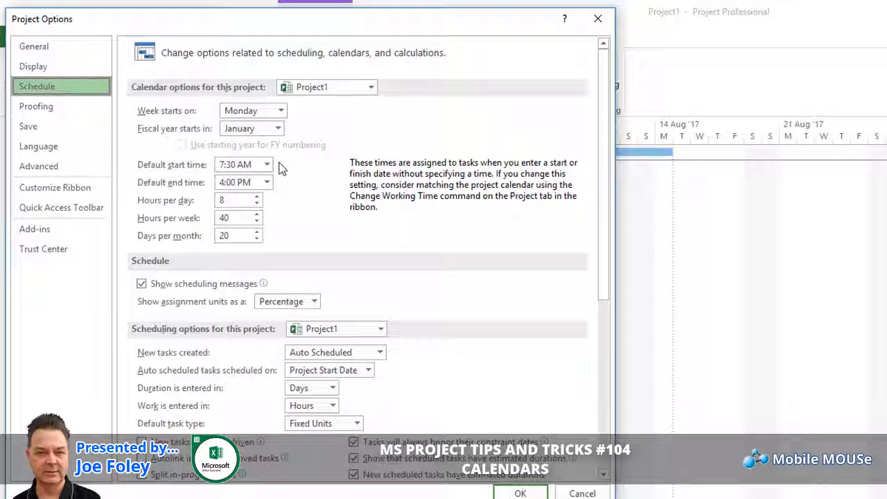
pyautogui.press('Escape')
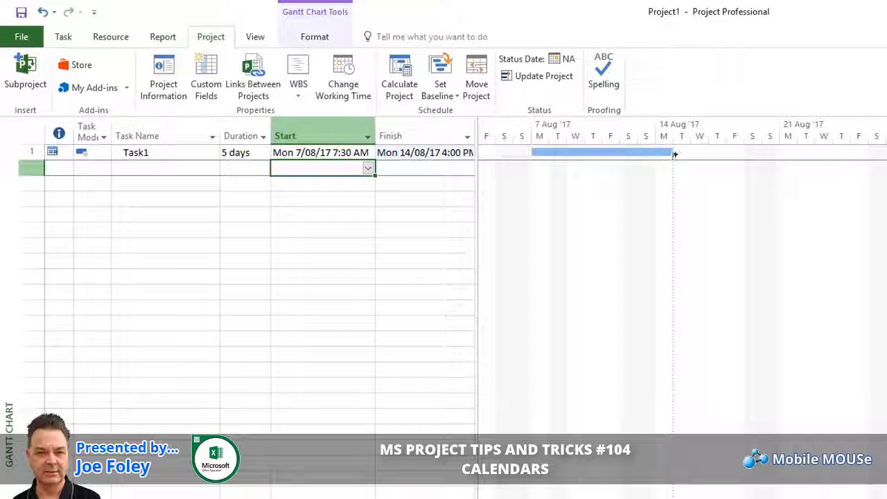